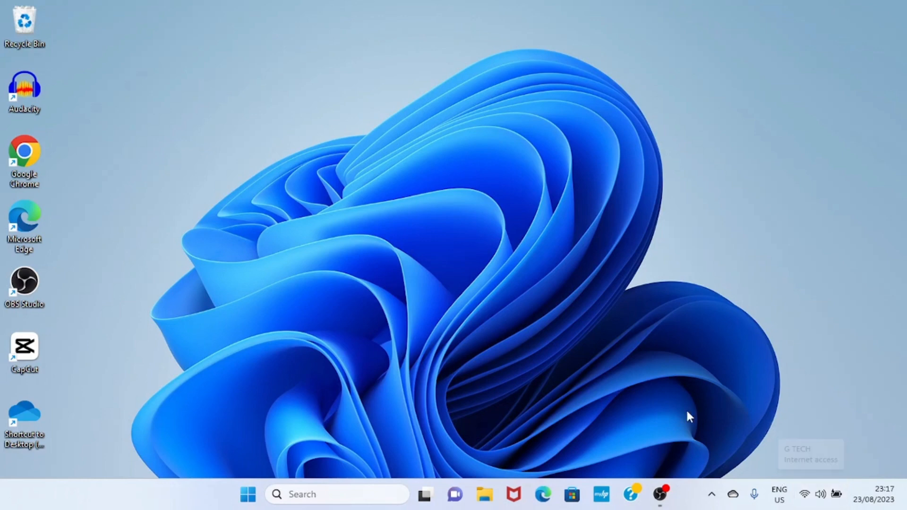
- Open a private browsing window in Microsoft Edge and go to drive.google.com
left_click(543, 495)
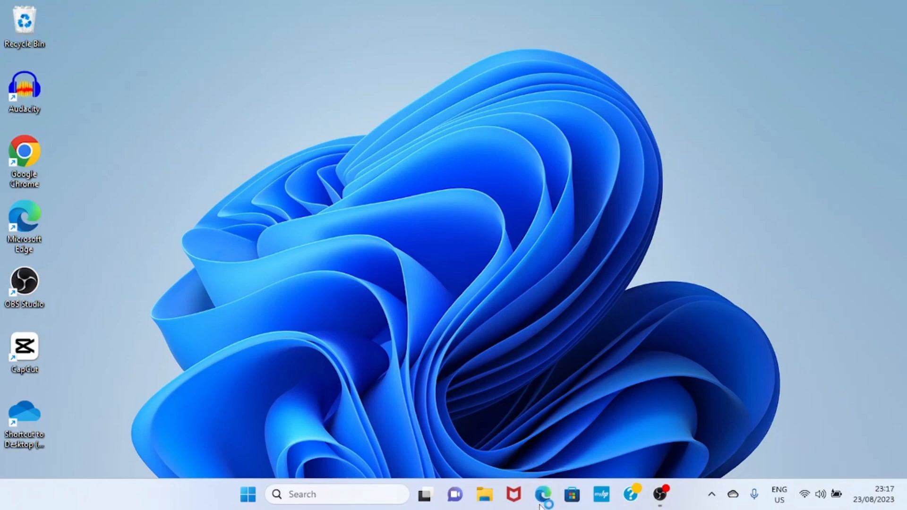
key("ctrl+shift+n")
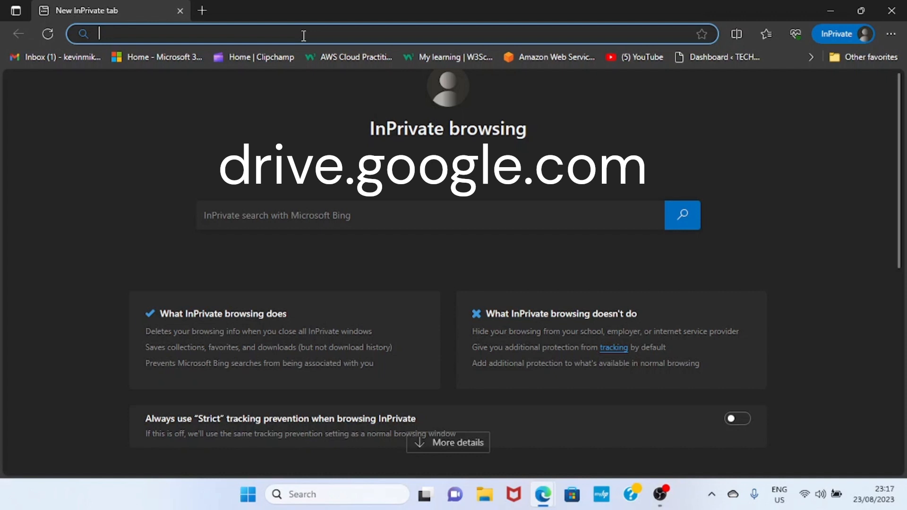
type("drive.google.com")
key("Return")
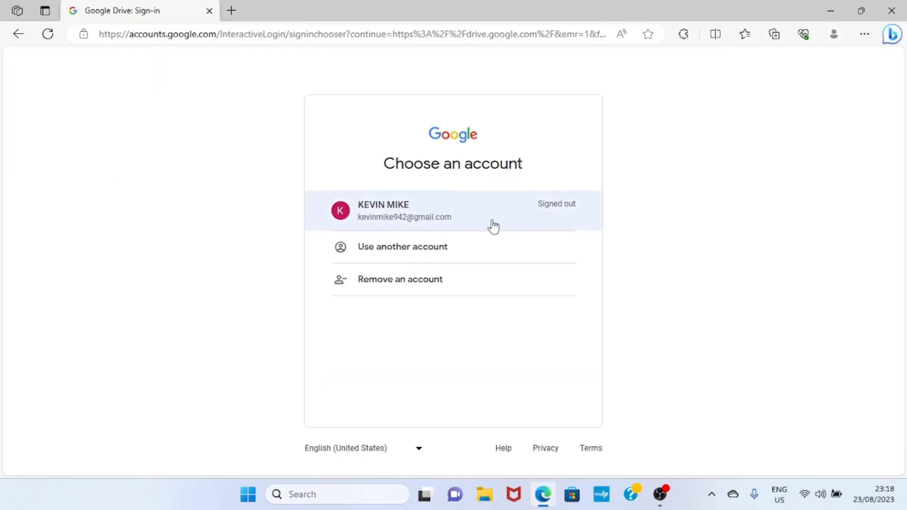
- Sign in to Google Drive with the listed Google account and its account password
left_click(450, 218)
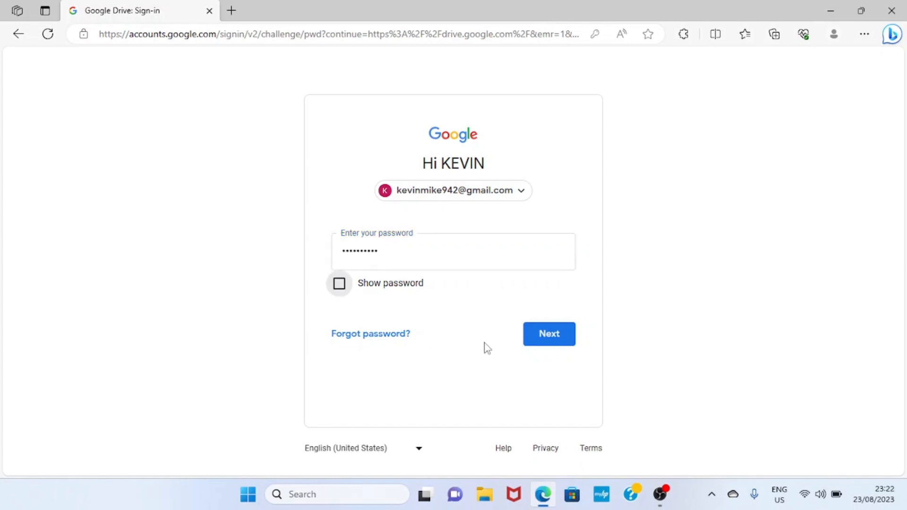
left_click(560, 339)
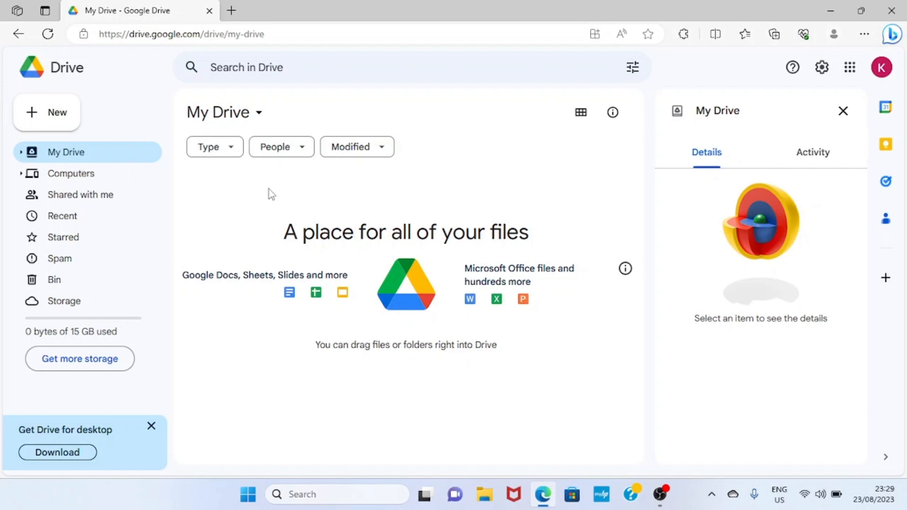
- Upload the AI IMAGE file from the Downloads folder to My Drive
left_click(51, 113)
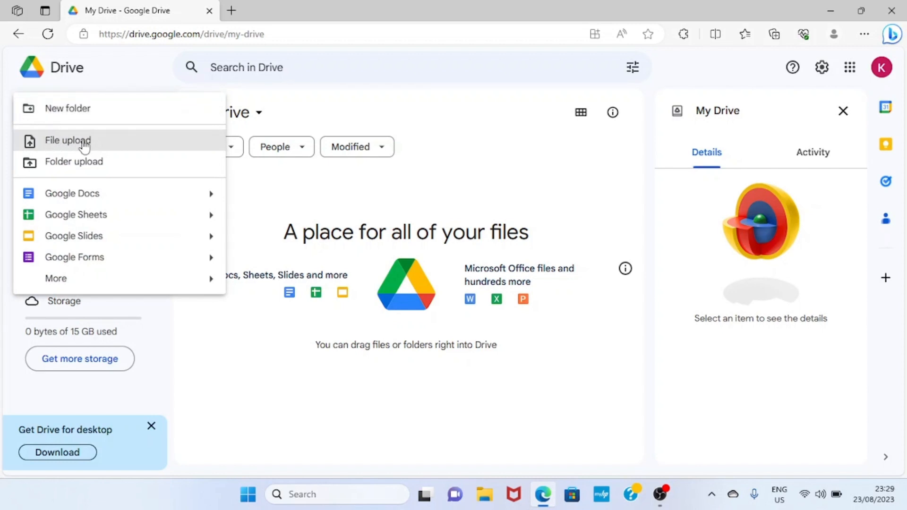
left_click(84, 141)
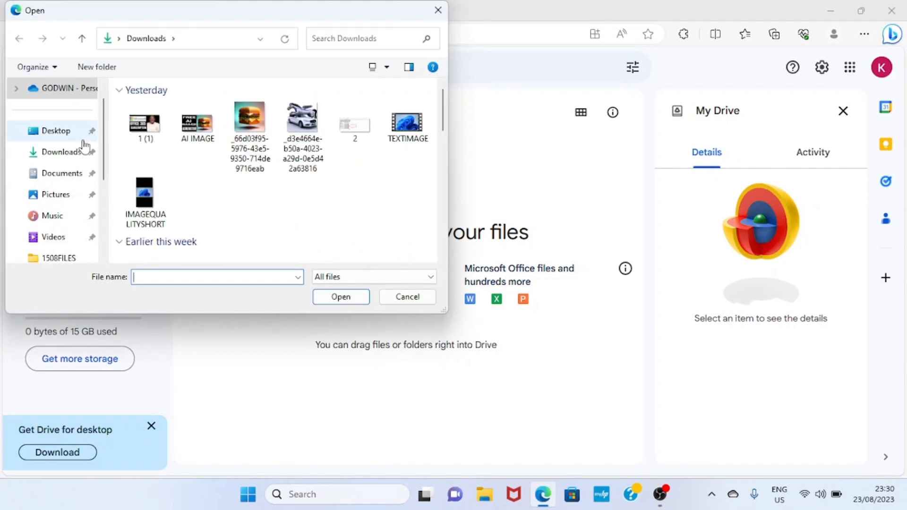
double_click(194, 140)
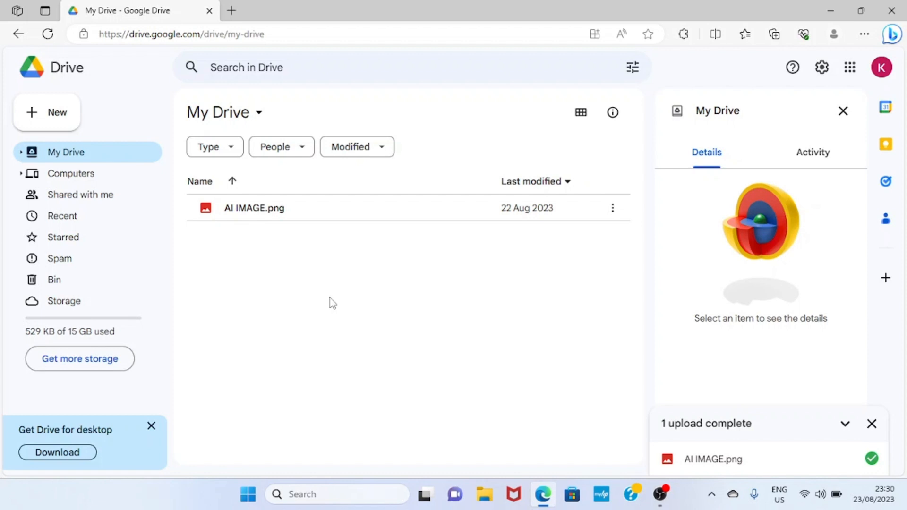
- Upload the COVER BACK folder from Downloads to My Drive and approve uploading all its files
left_click(57, 124)
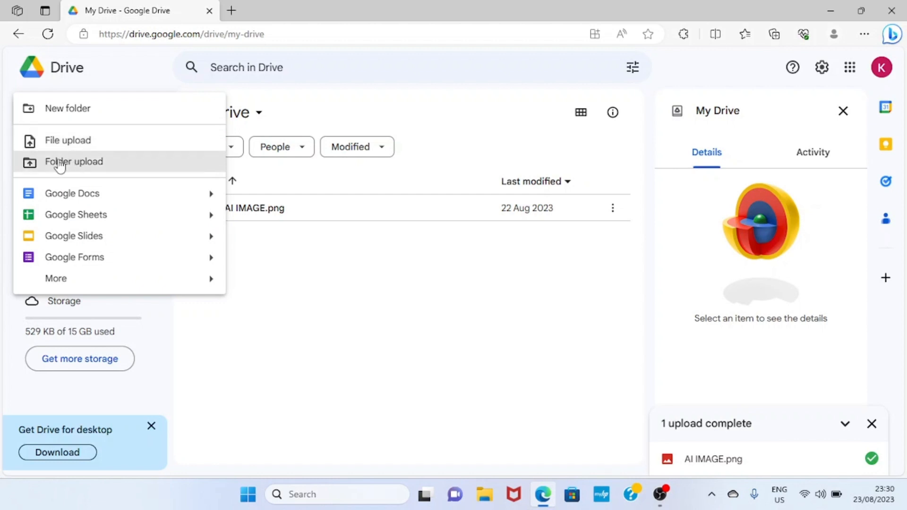
left_click(92, 165)
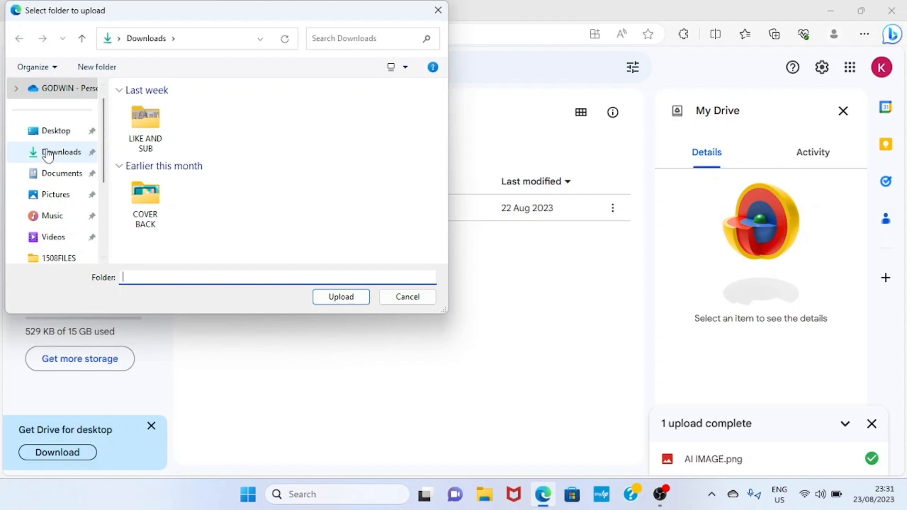
left_click(57, 197)
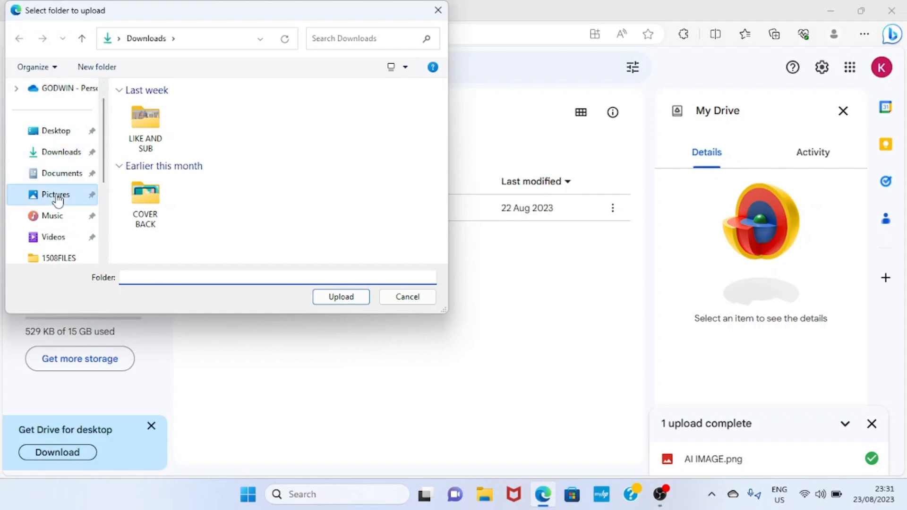
left_click(50, 174)
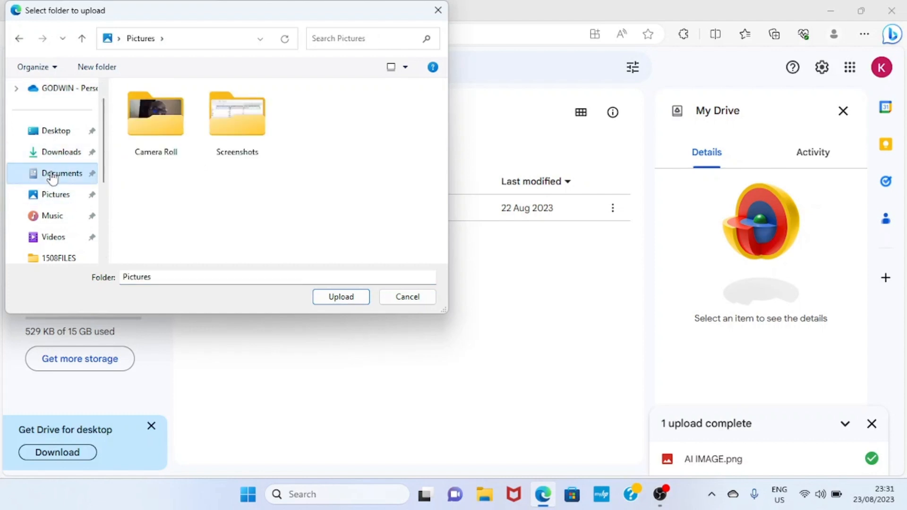
left_click(57, 156)
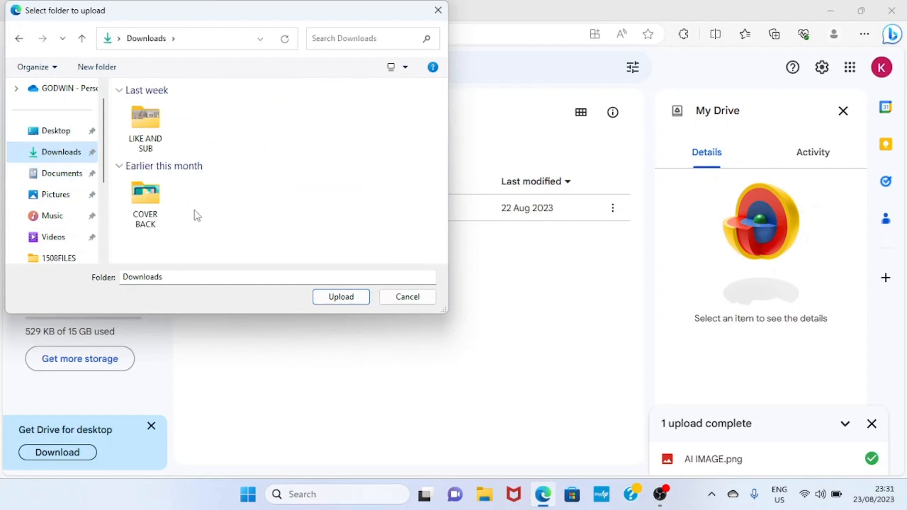
double_click(148, 202)
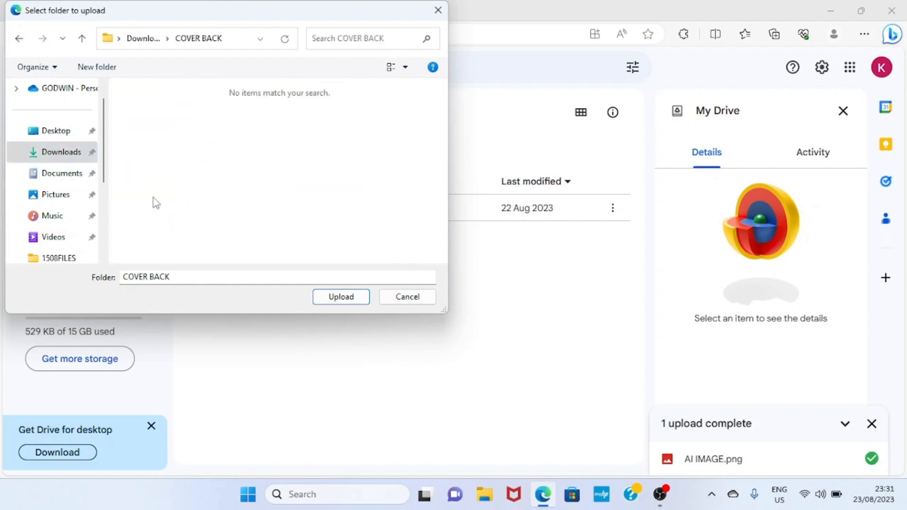
left_click(331, 297)
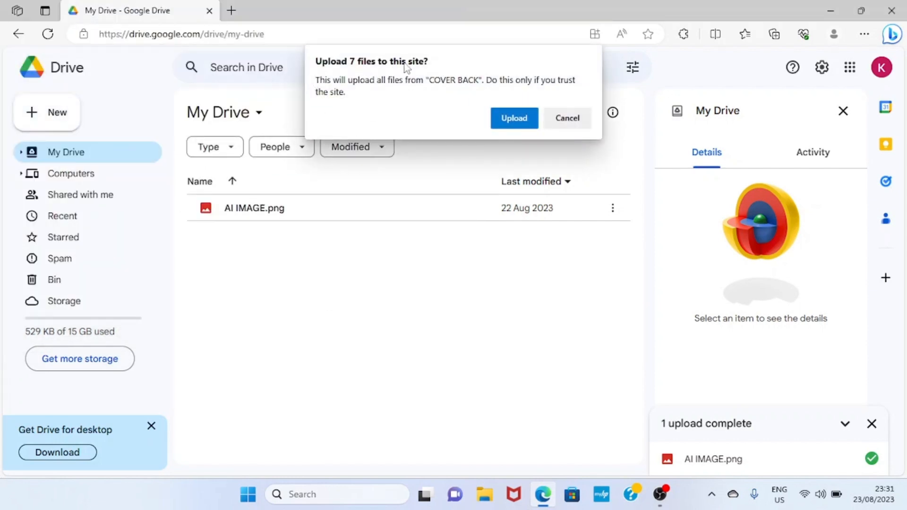
left_click(515, 121)
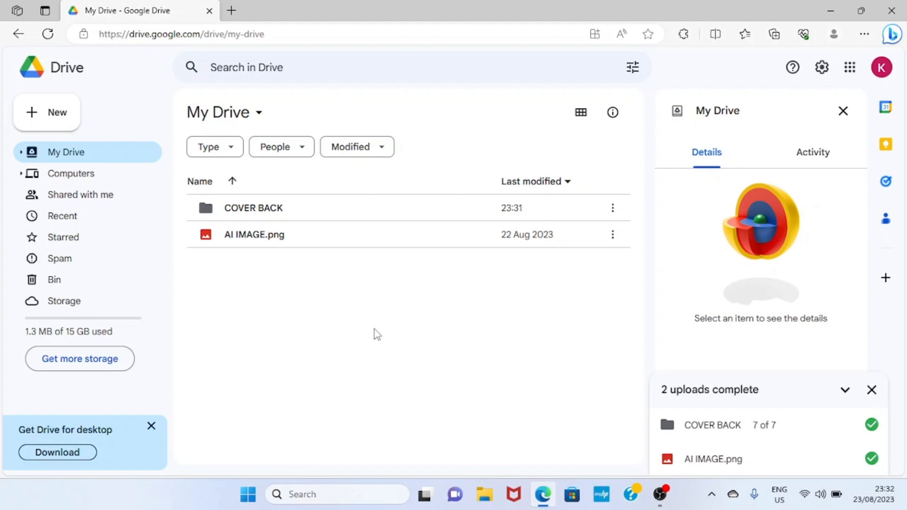
- Create a new folder named EDUCATION in My Drive
left_click(63, 116)
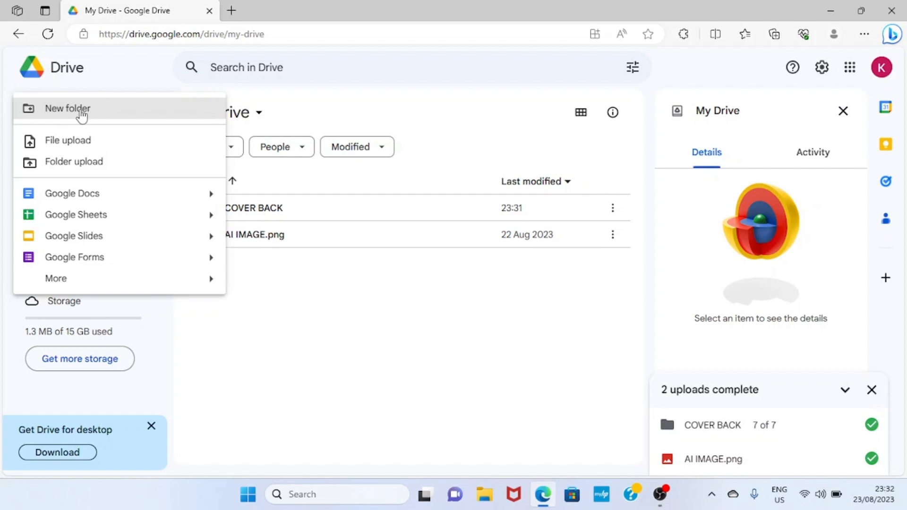
left_click(104, 115)
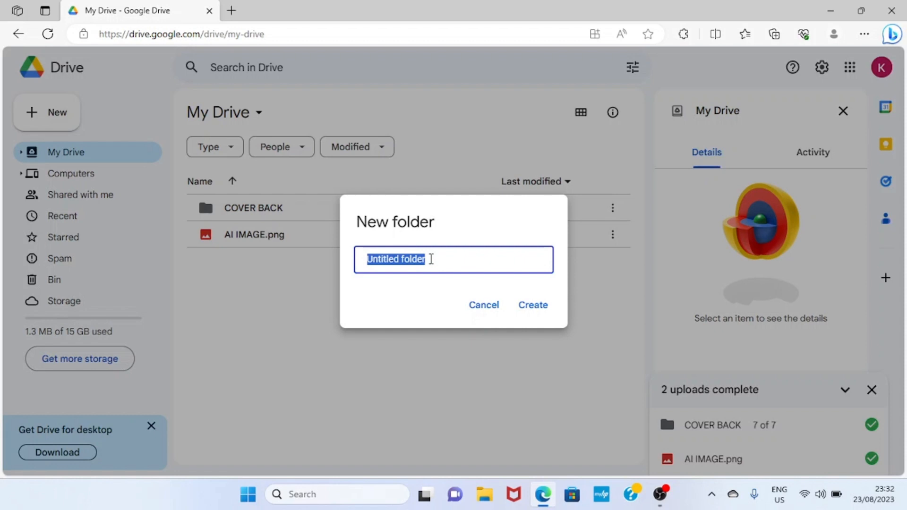
key("BackSpace")
type("E")
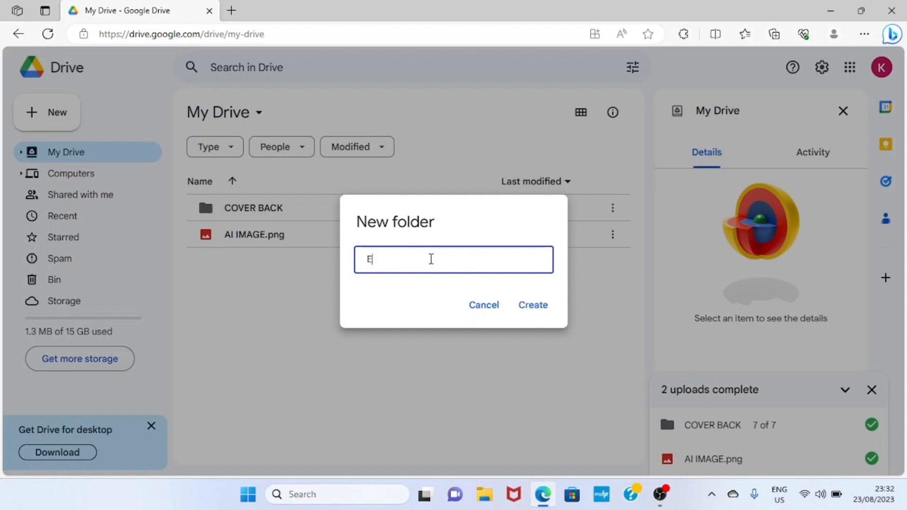
type("DUCATION")
left_click(542, 312)
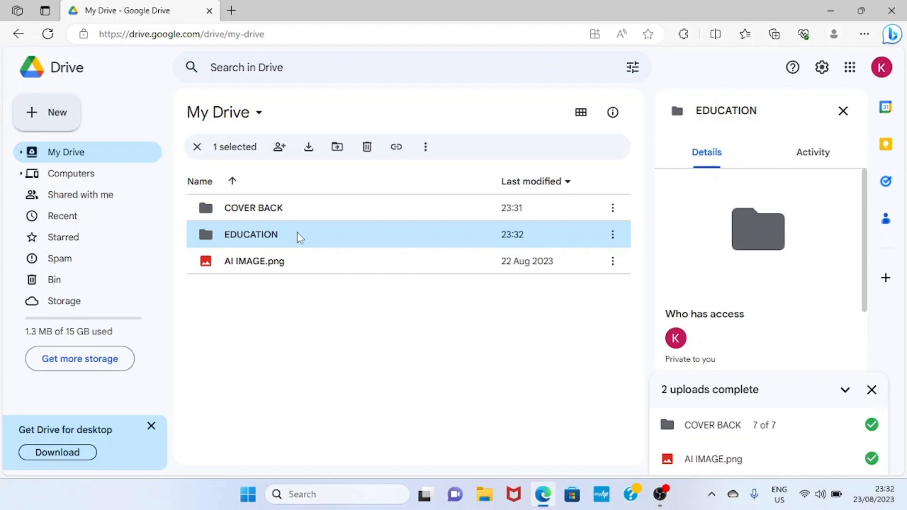
- Open the EDUCATION folder and create a subfolder named TECHNOLOGY inside it
double_click(297, 234)
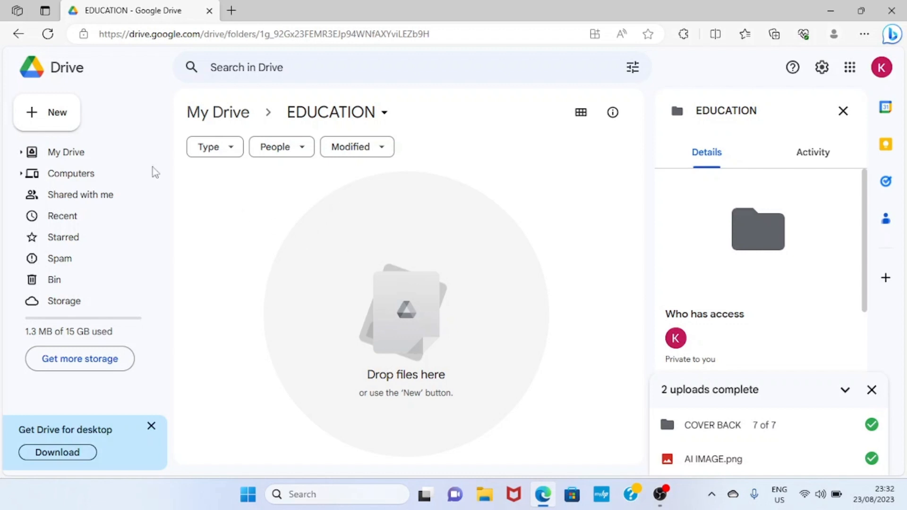
left_click(65, 114)
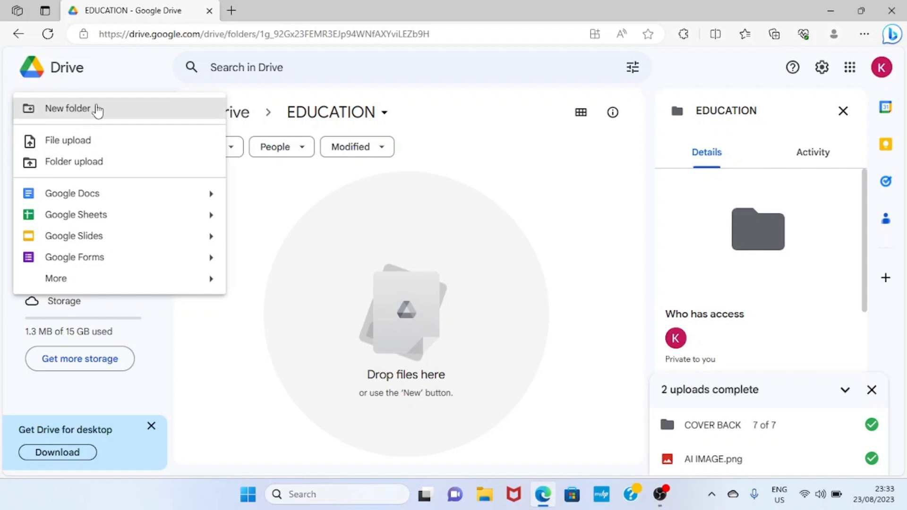
left_click(97, 108)
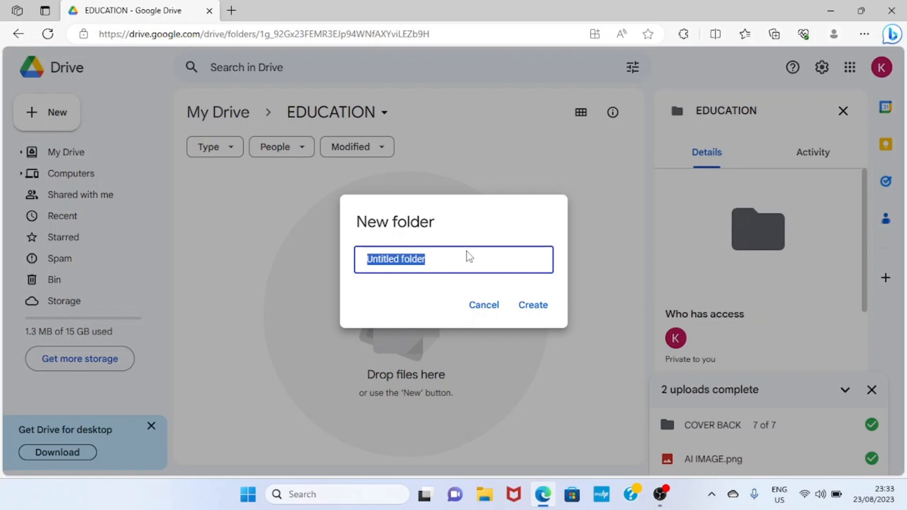
type("TECHNOLOGY")
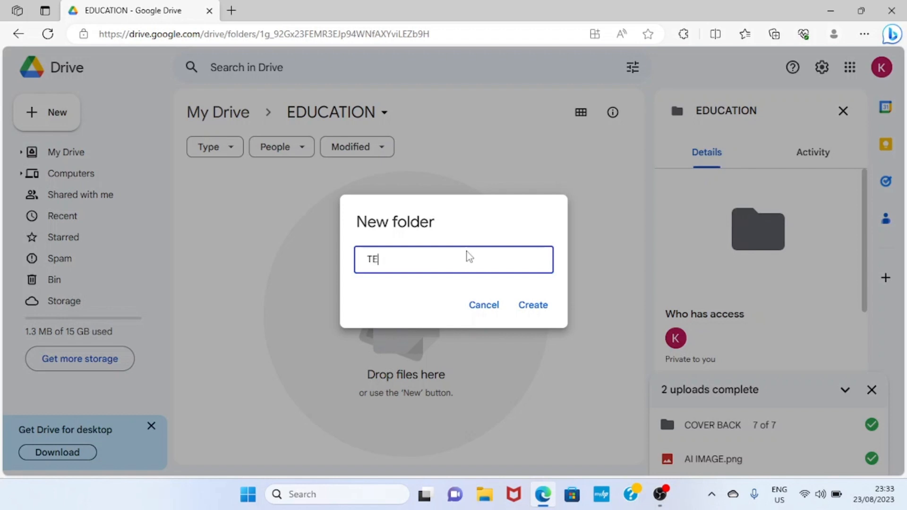
left_click(539, 307)
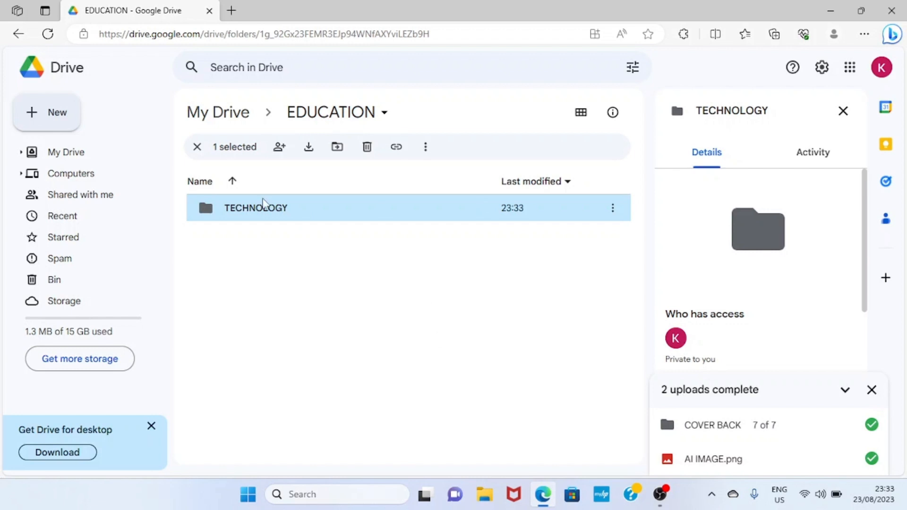
left_click(57, 115)
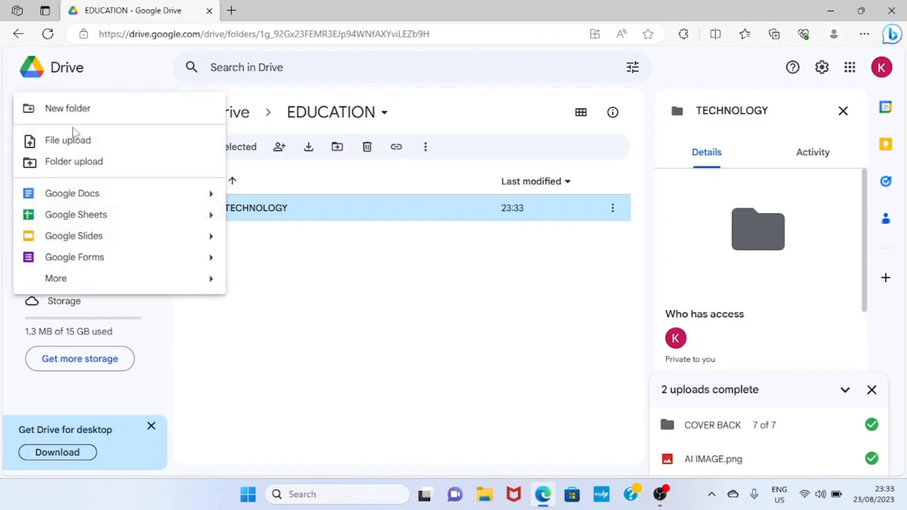
left_click(58, 145)
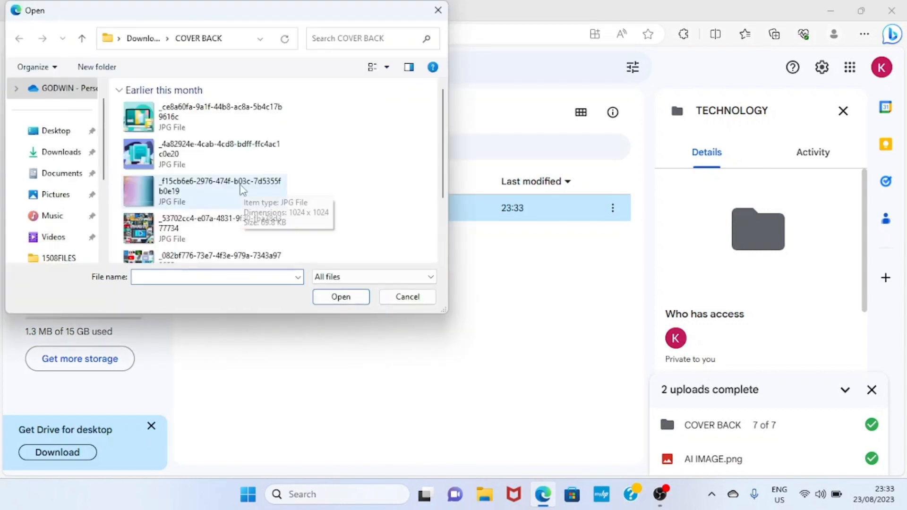
left_click(64, 195)
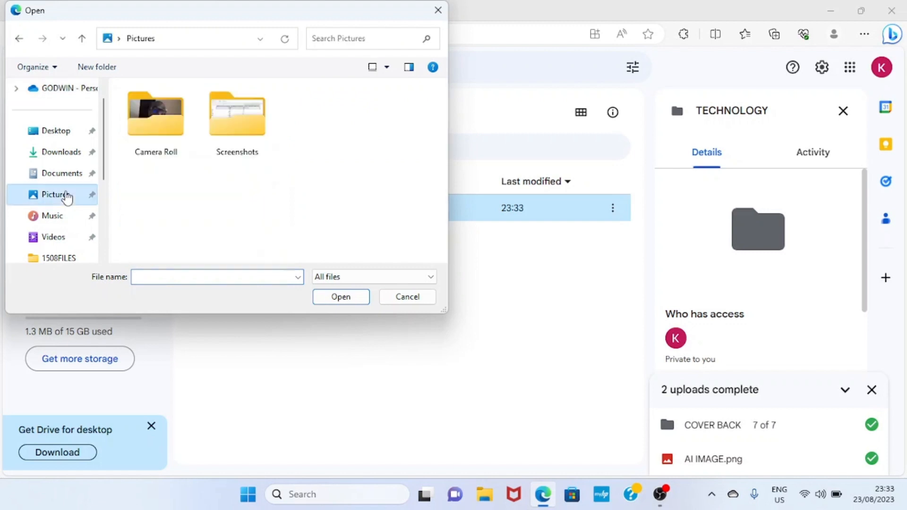
double_click(243, 141)
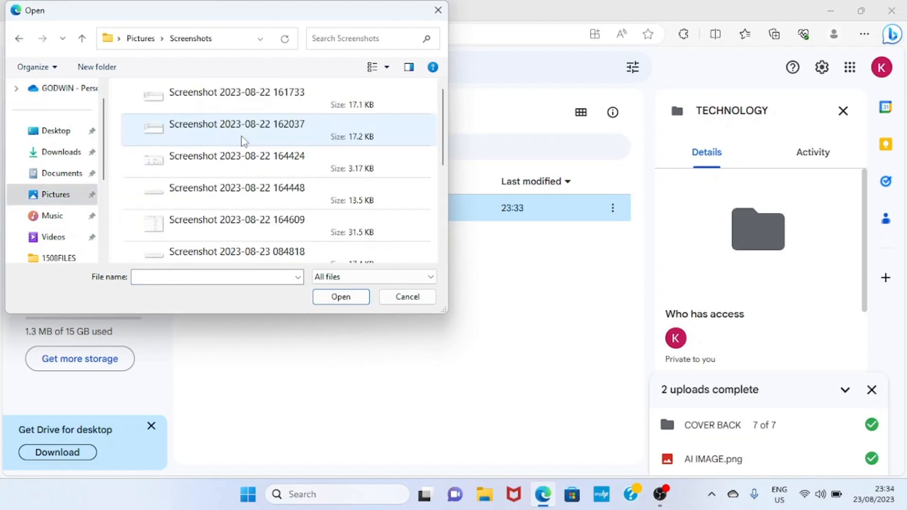
left_click(265, 192)
double_click(264, 193)
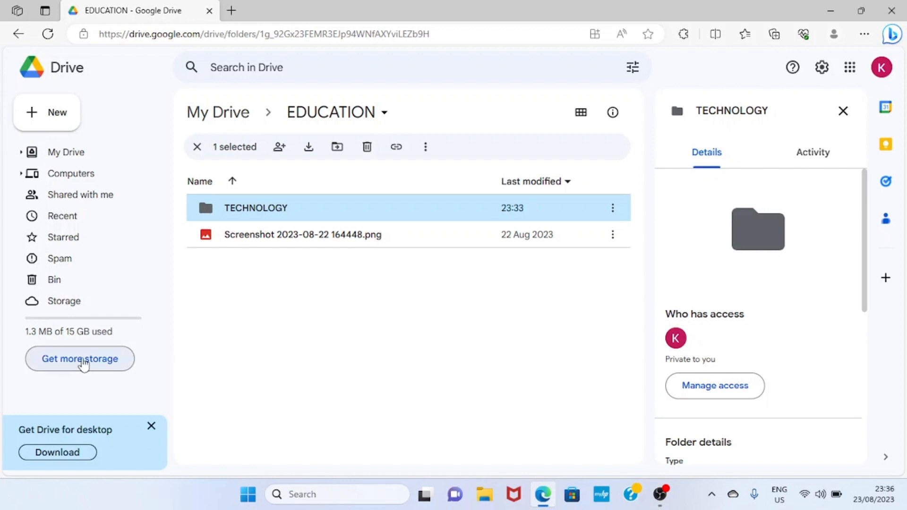
- Examine the Google One storage upgrade plans offered for the account
left_click(78, 366)
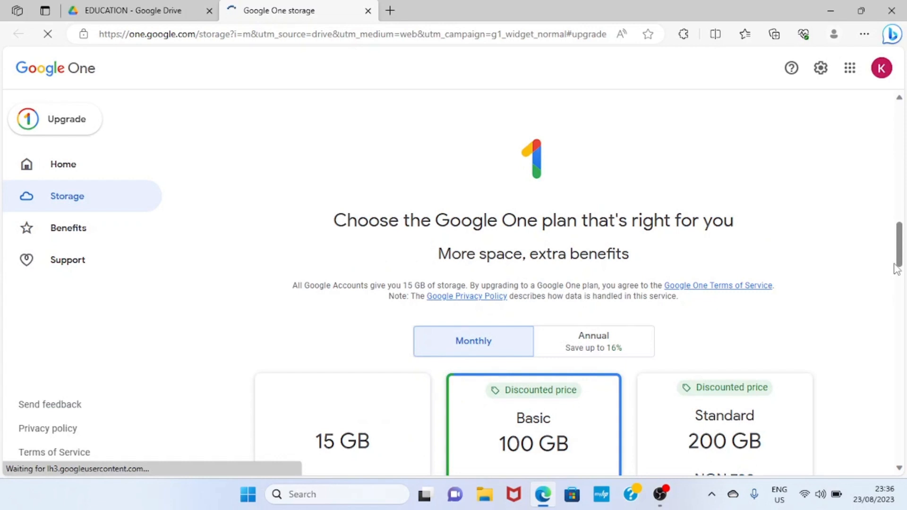
left_click_drag(897, 268, 902, 295)
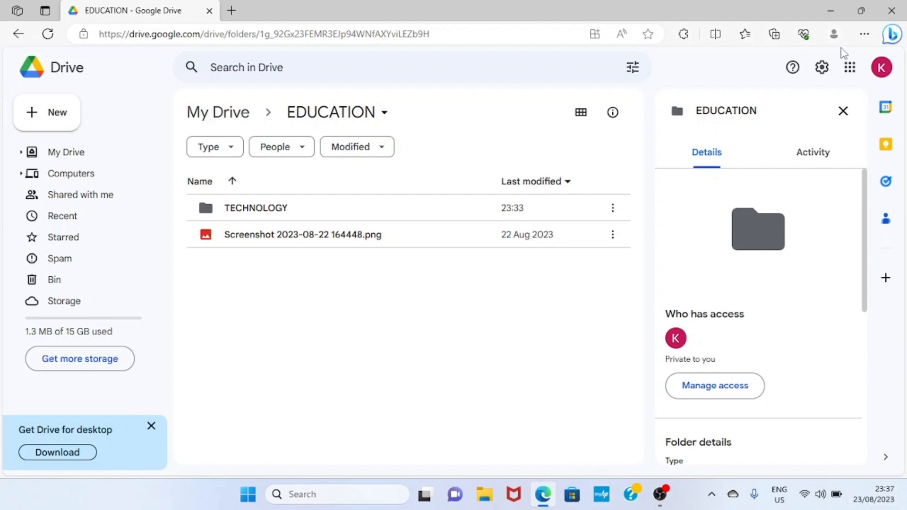
- Hide the EDUCATION folder's details and look over the available Drive settings options without choosing one
left_click(853, 111)
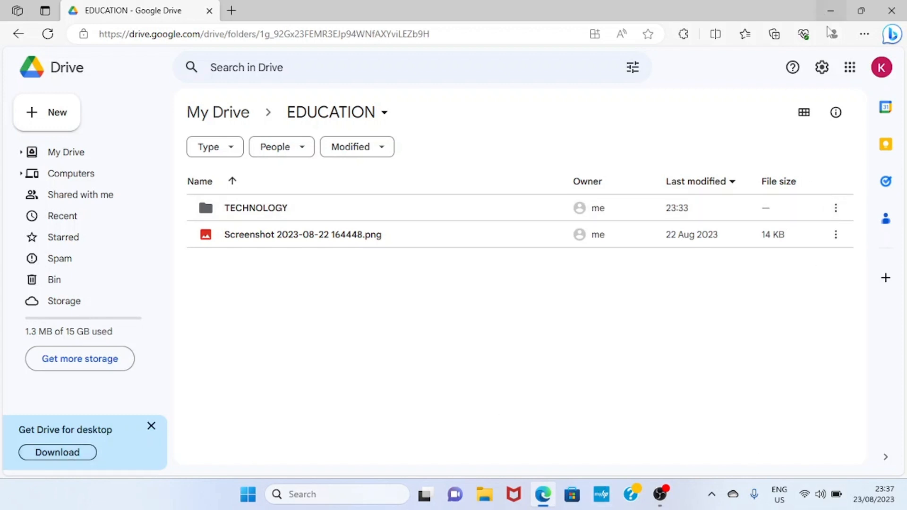
left_click(825, 72)
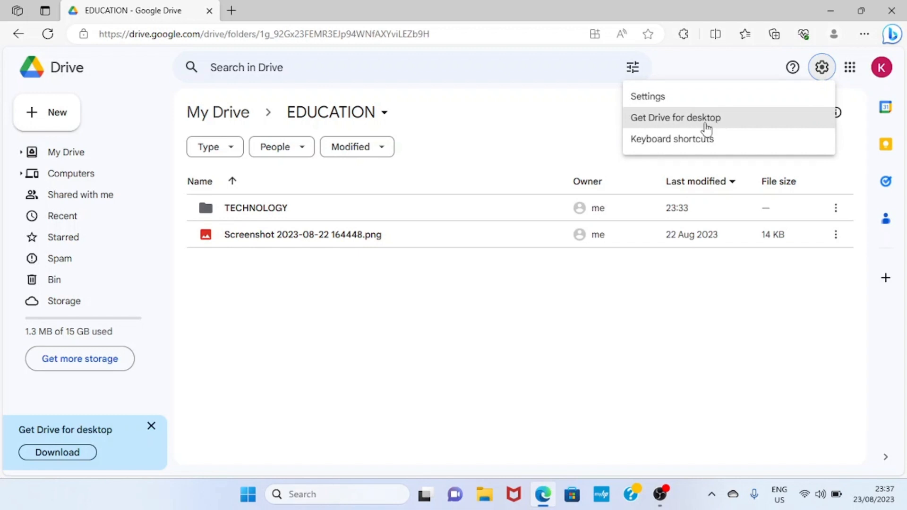
left_click(577, 326)
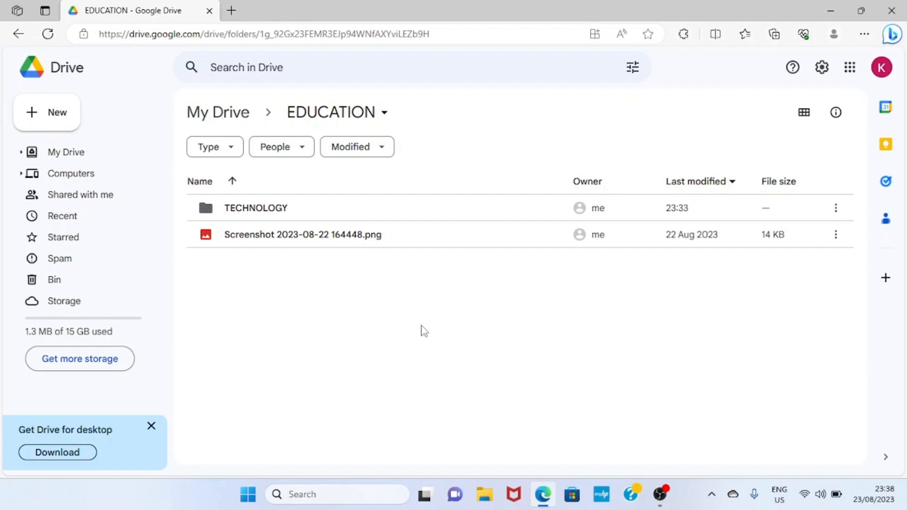
- Download Screenshot 2023-08-22 164448.png from the EDUCATION folder and clear the selection
left_click(338, 239)
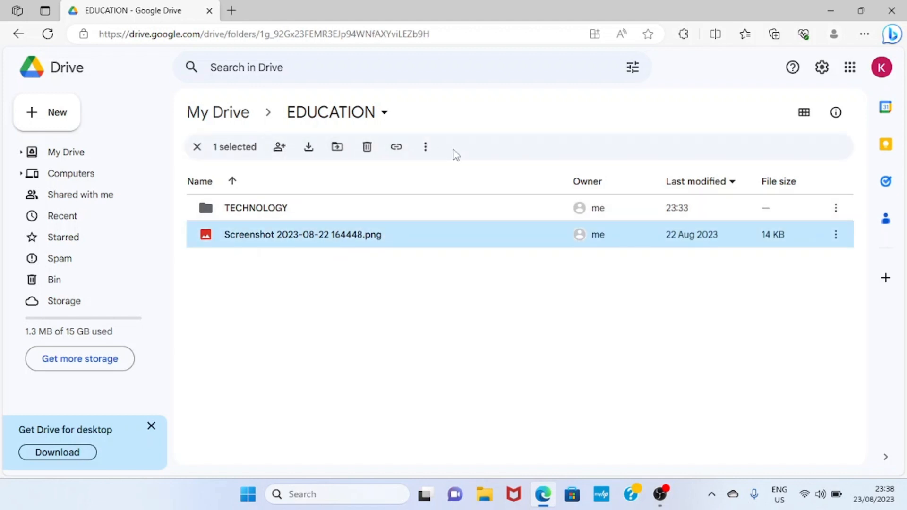
left_click(309, 154)
left_click(479, 359)
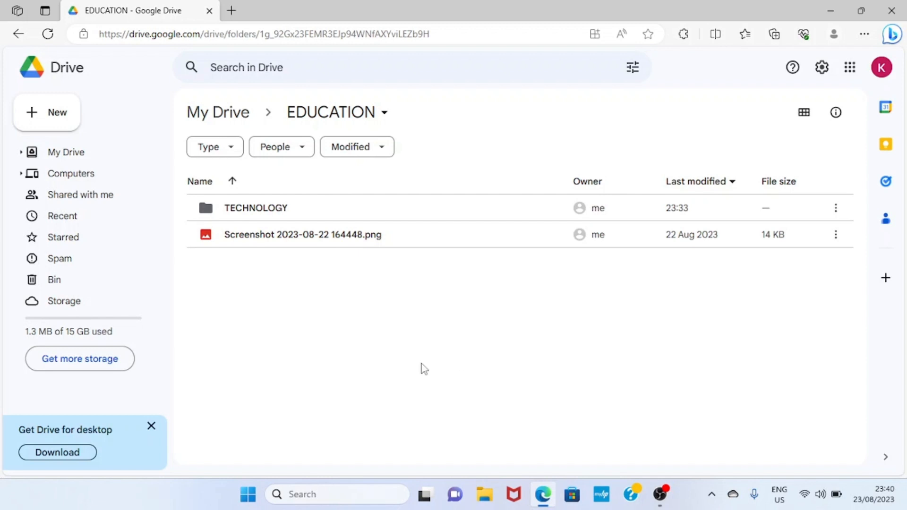
- Share Screenshot 2023-08-22 164448.png with the recipient's e-mail as Editor, adding the message "This is for your use." and copying its link before sending
left_click(362, 237)
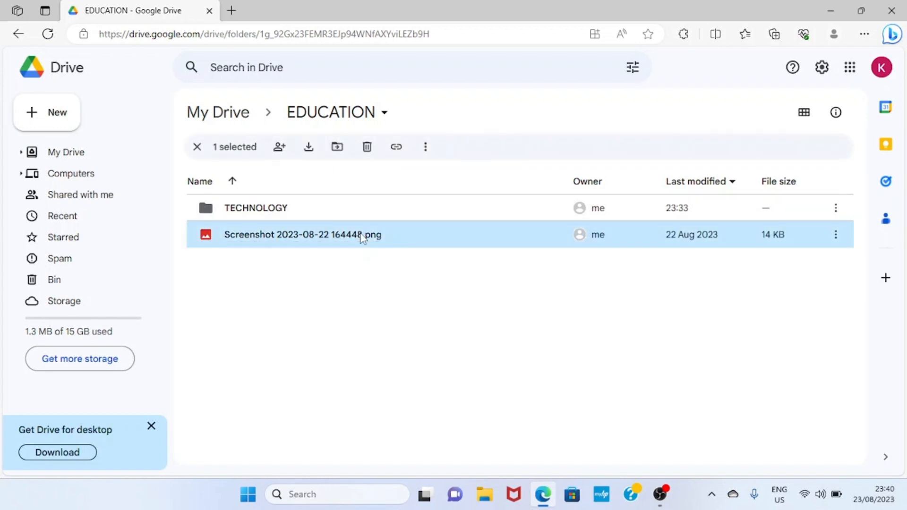
left_click(280, 148)
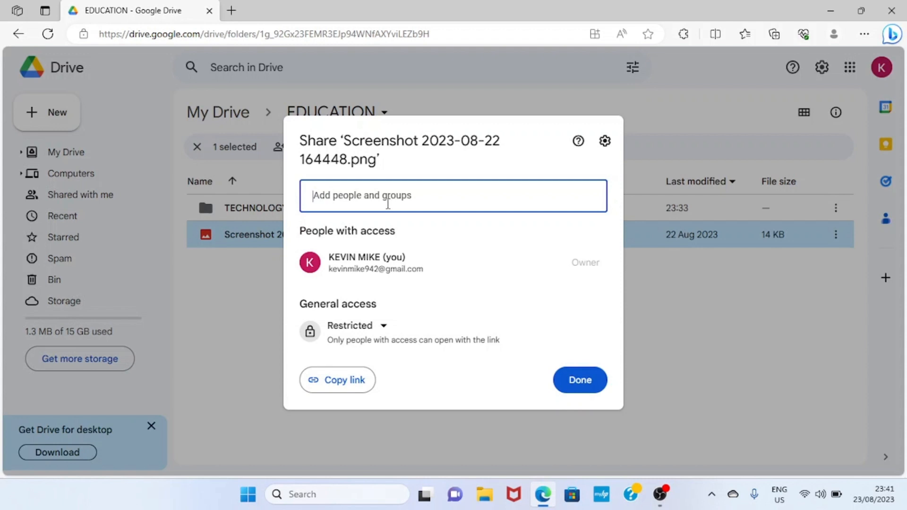
key("ctrl+v")
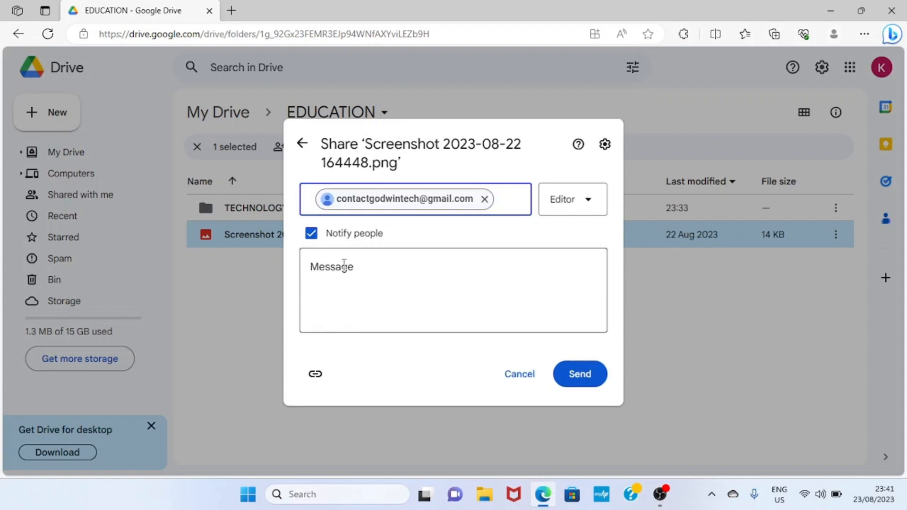
left_click(344, 266)
type("Thi")
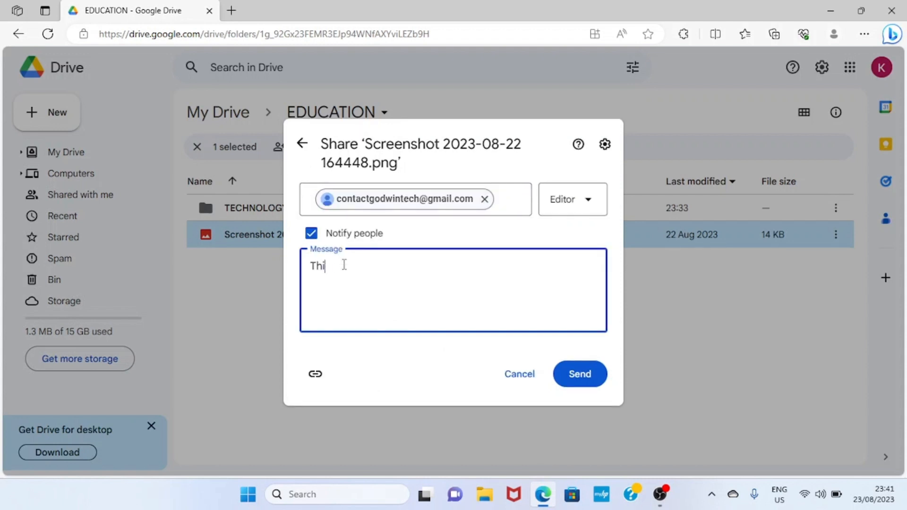
type("s is for your use.")
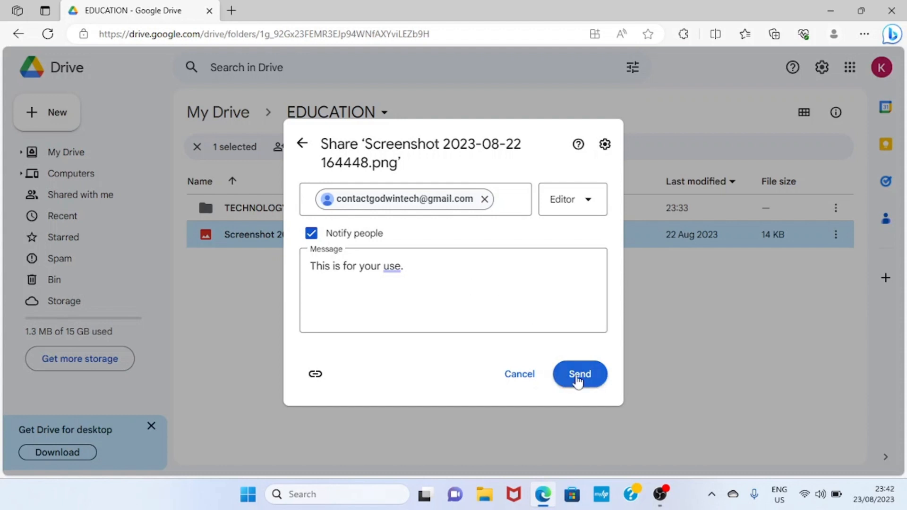
left_click(315, 375)
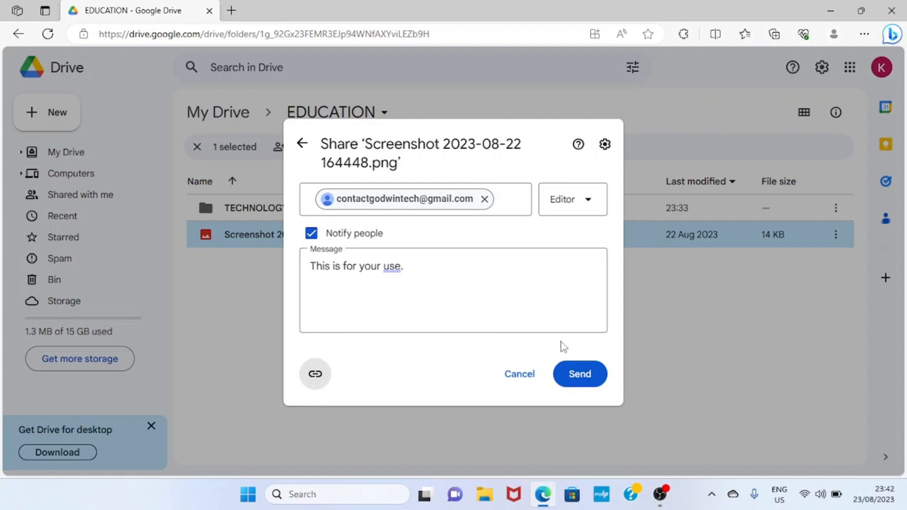
left_click(581, 376)
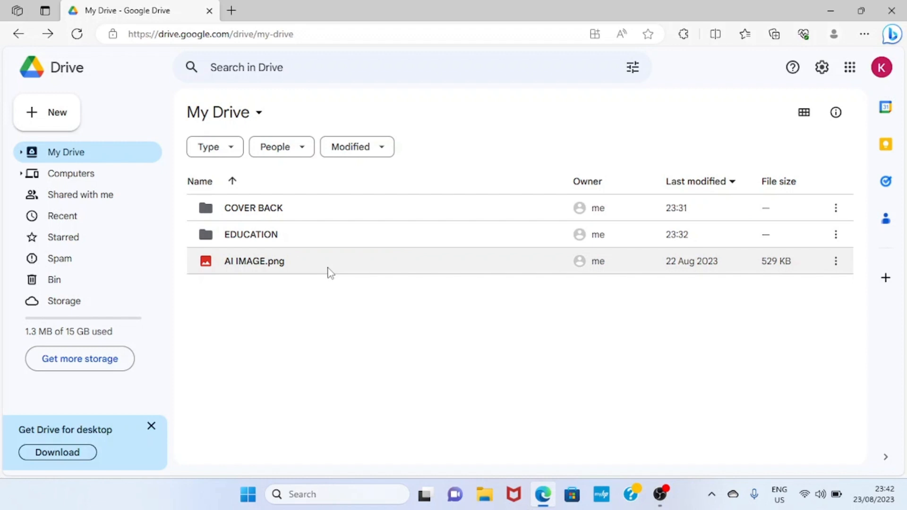
- Move AI IMAGE.png from My Drive into the EDUCATION folder
left_click(330, 273)
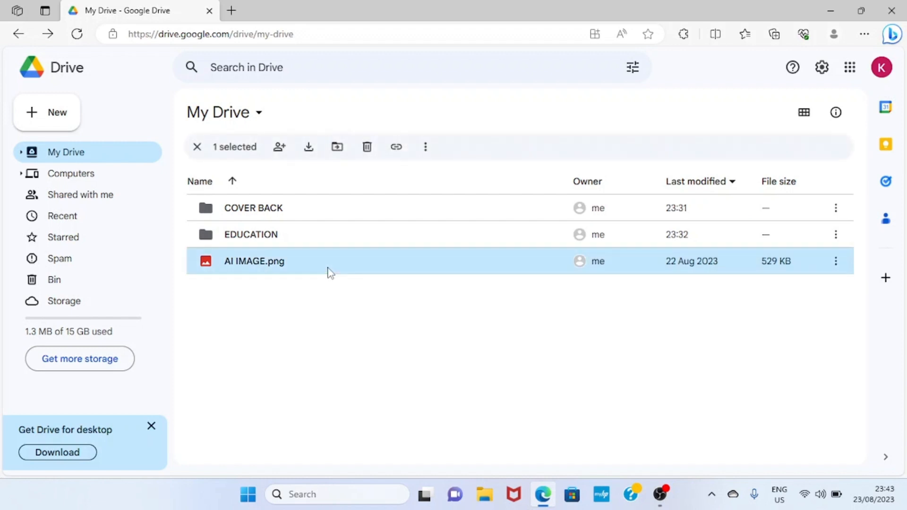
left_click(338, 148)
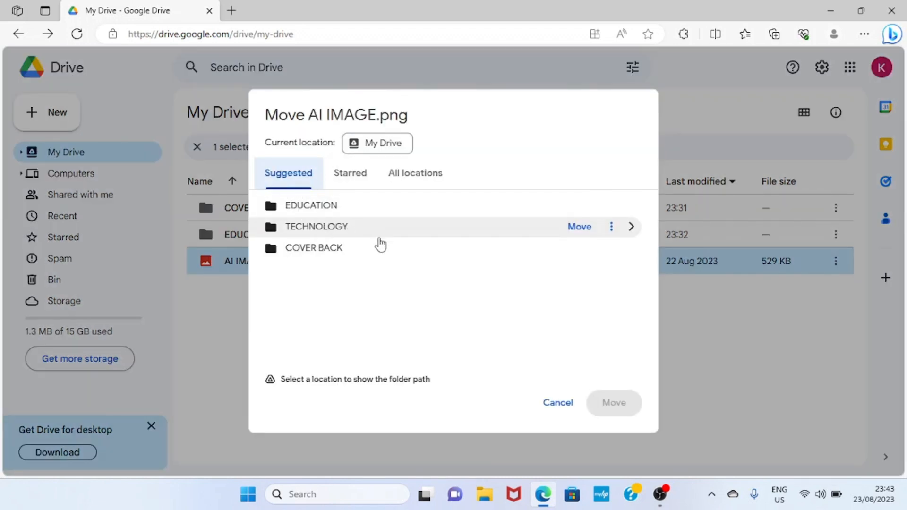
left_click(293, 211)
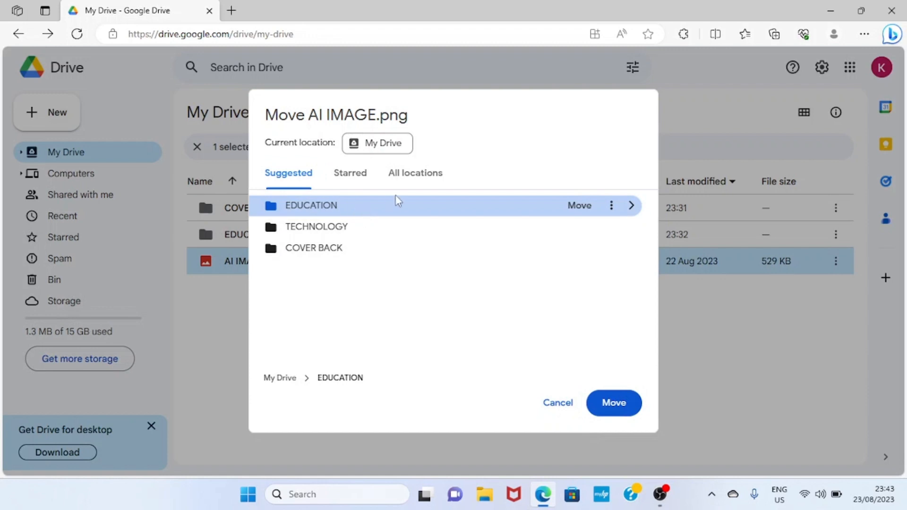
left_click(611, 403)
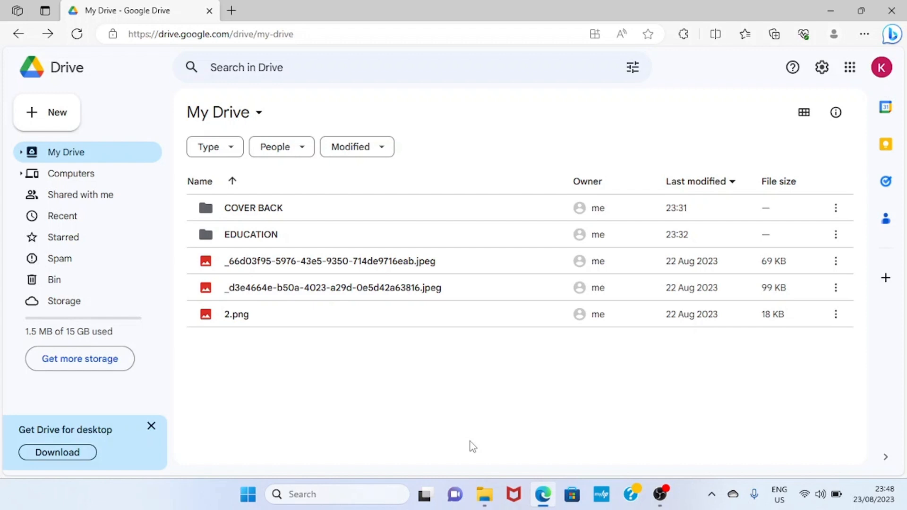
- Move _d3e4664e-b50a-4023-a29d-0e5d42a63816.jpeg to the bin, restore it from there and return to My Drive
left_click(281, 292)
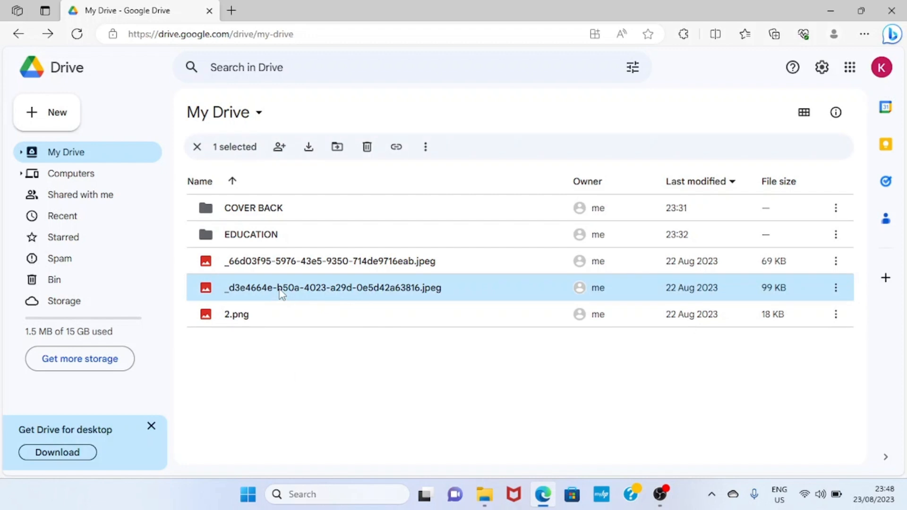
left_click(367, 147)
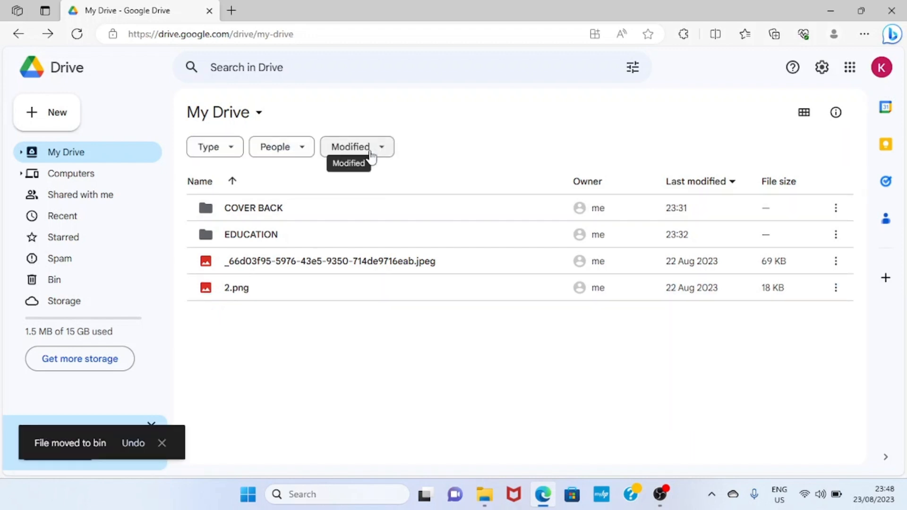
left_click(62, 280)
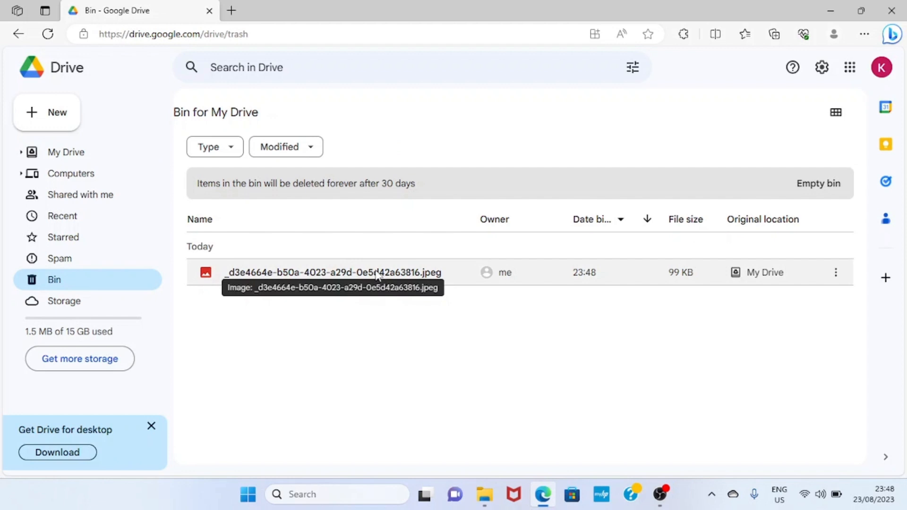
left_click(341, 274)
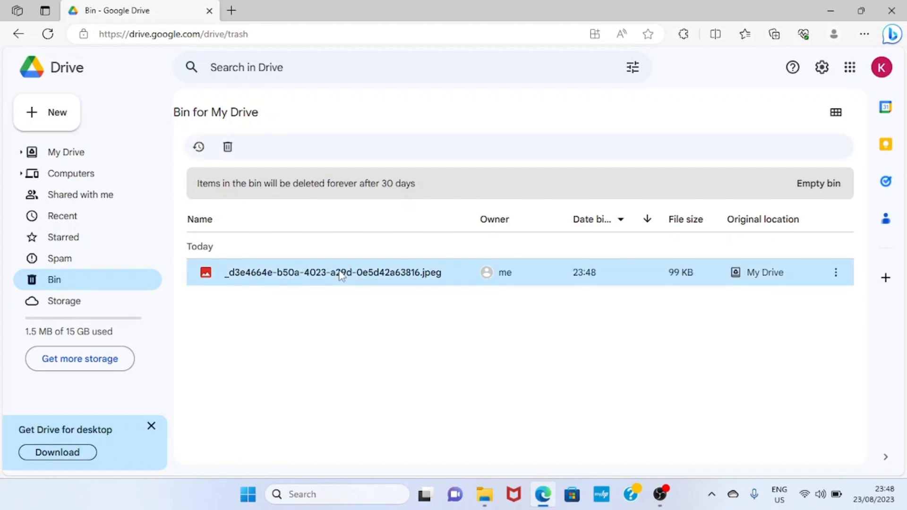
left_click(199, 147)
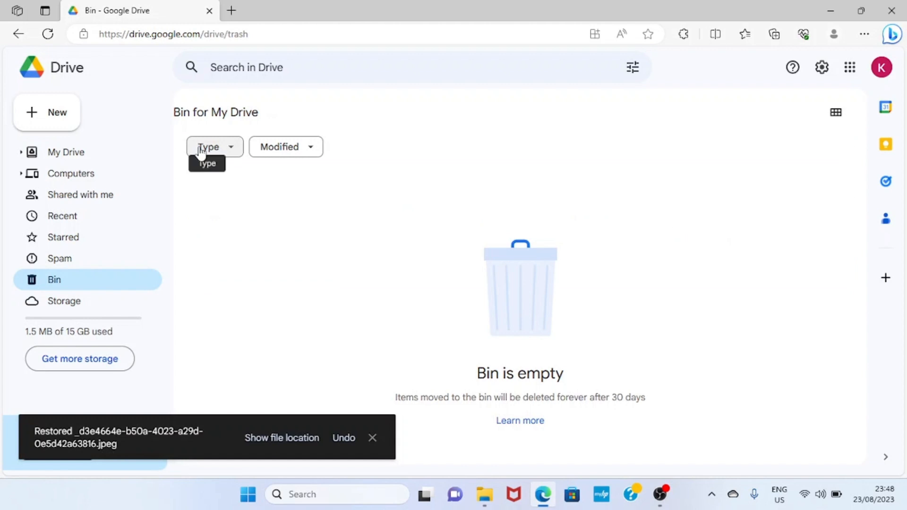
left_click(75, 152)
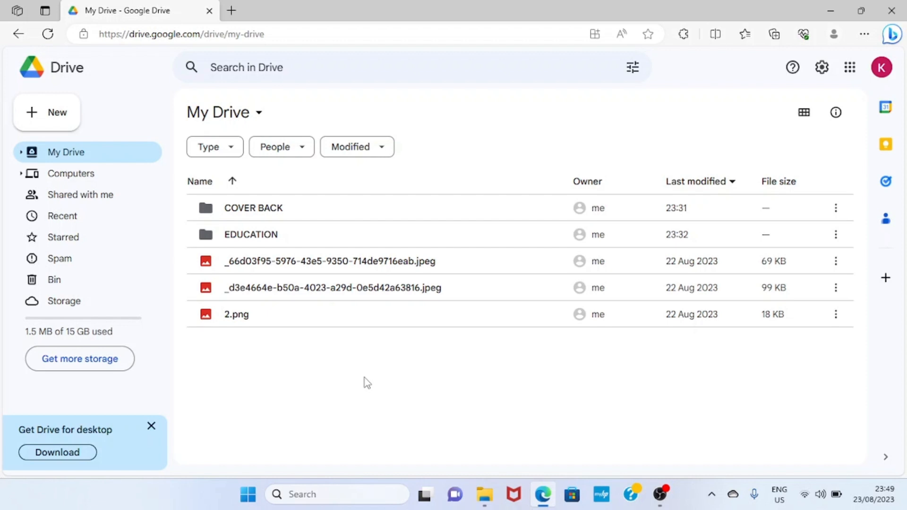
- Copy the sharing link of 2.png in My Drive
left_click(303, 317)
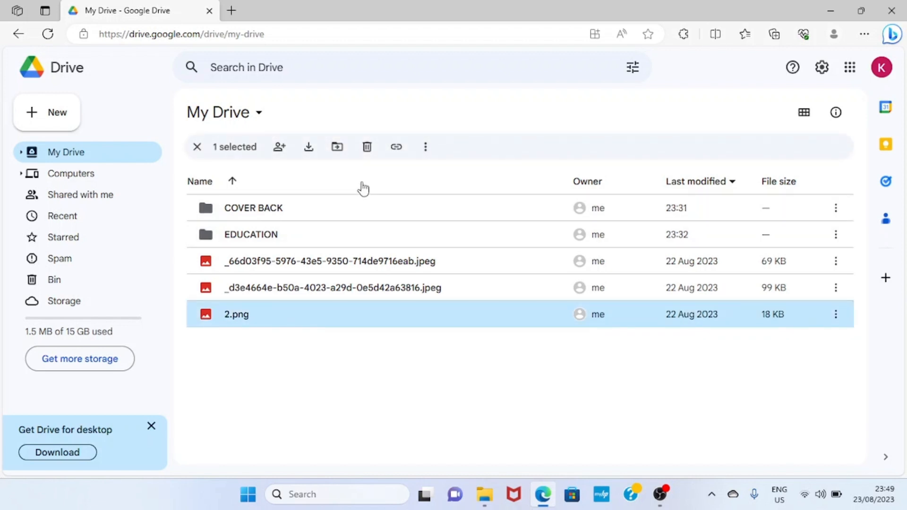
left_click(399, 152)
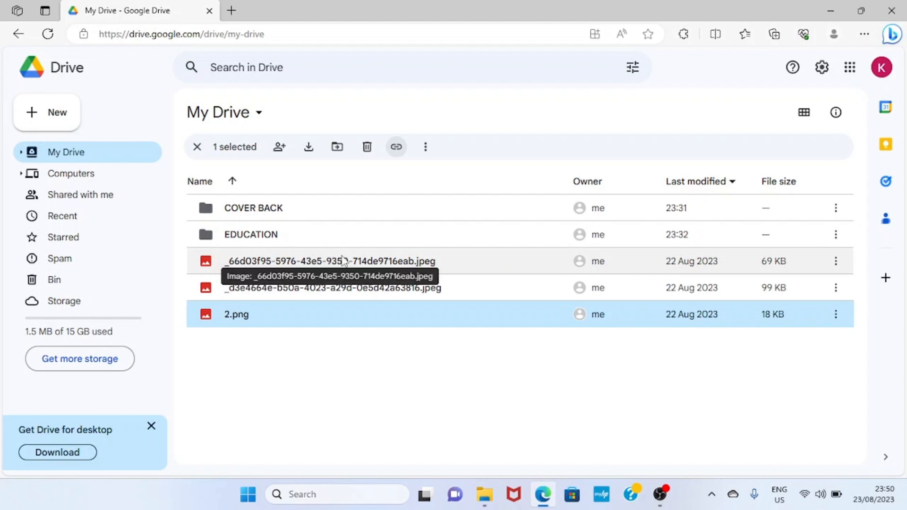
- Rename _66d03f95-5976-43e5-9350-714de9716eab.jpeg as foodimage.jpeg and dismiss the notification
left_click(343, 261)
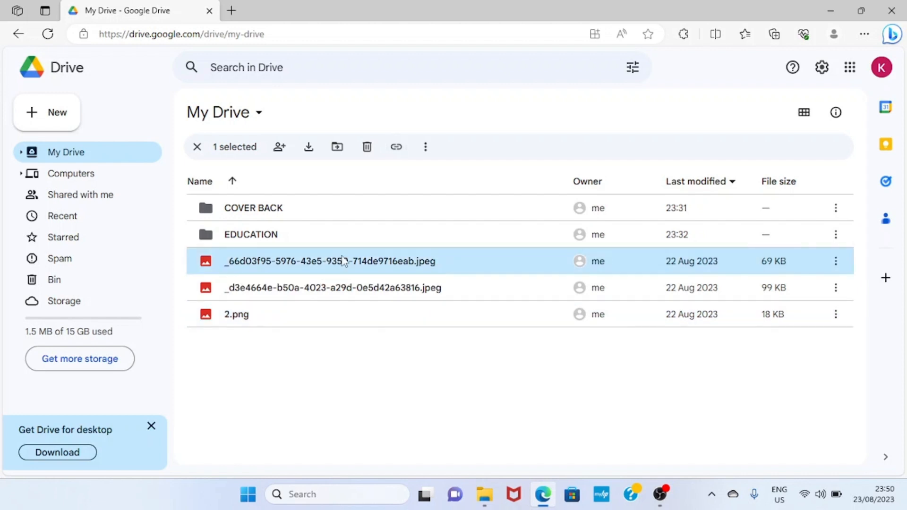
left_click(426, 150)
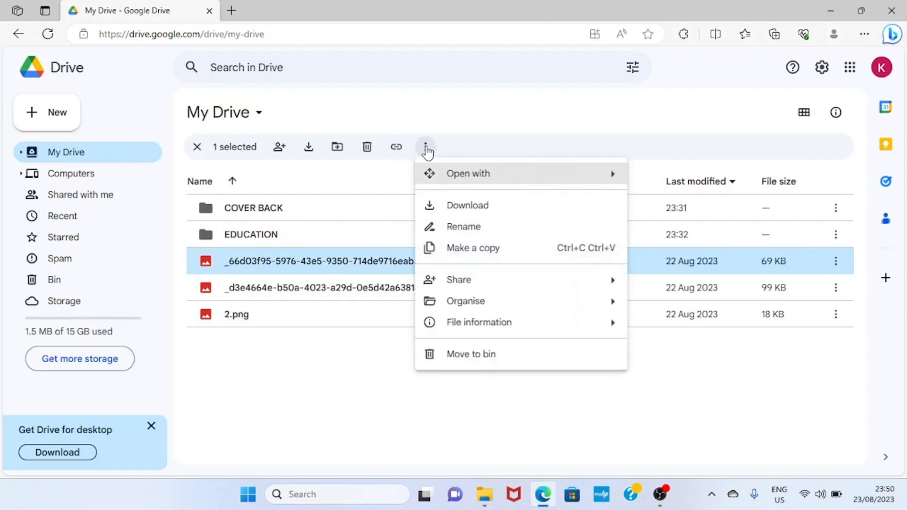
left_click(473, 227)
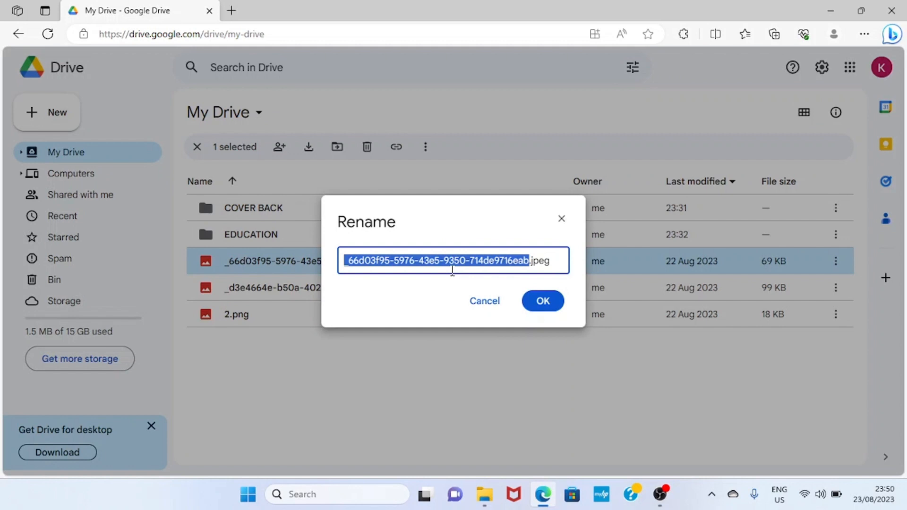
type("foodimag")
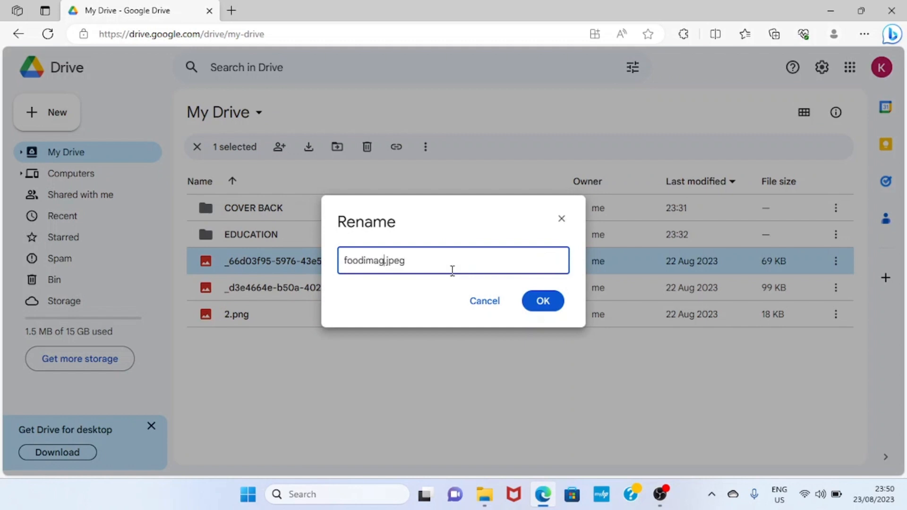
type("e")
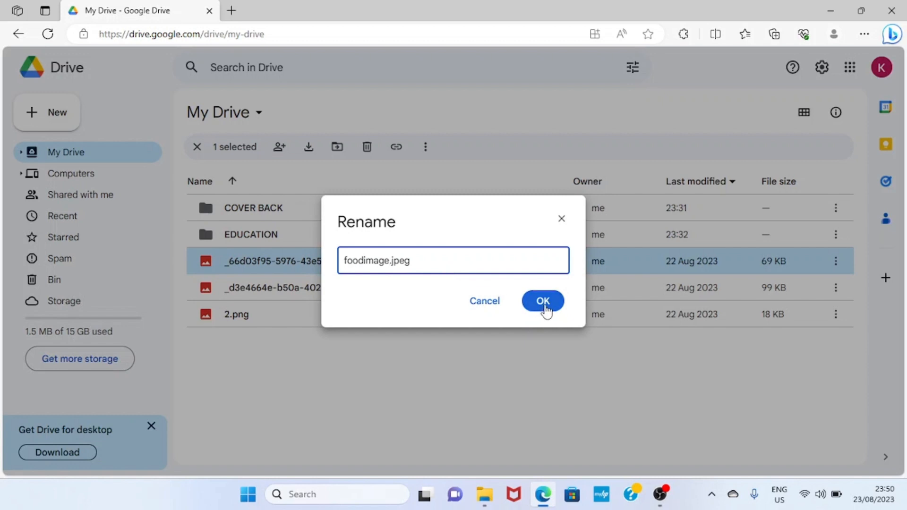
left_click(544, 302)
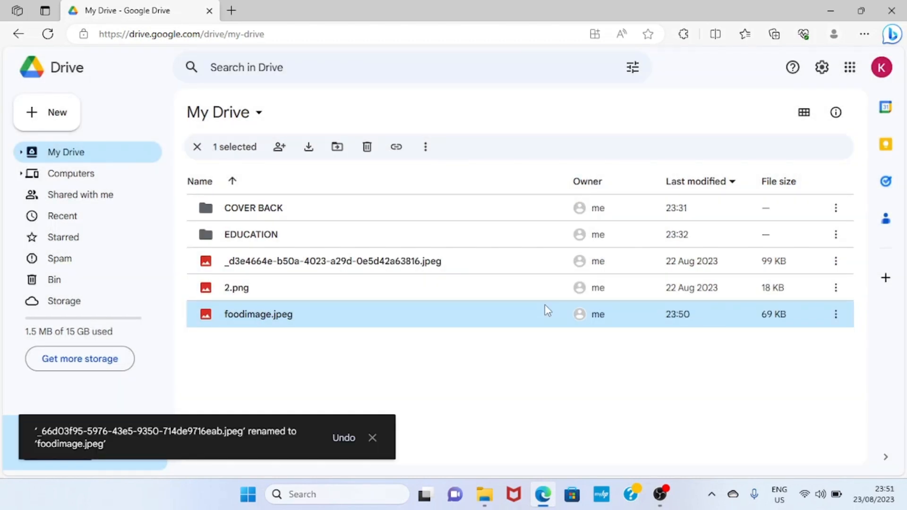
left_click(371, 439)
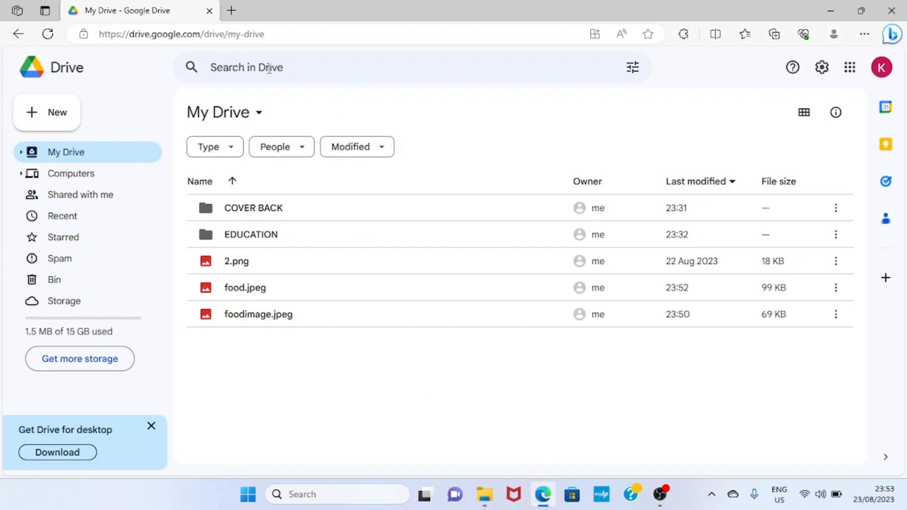
- Search Drive for "food"
left_click(269, 69)
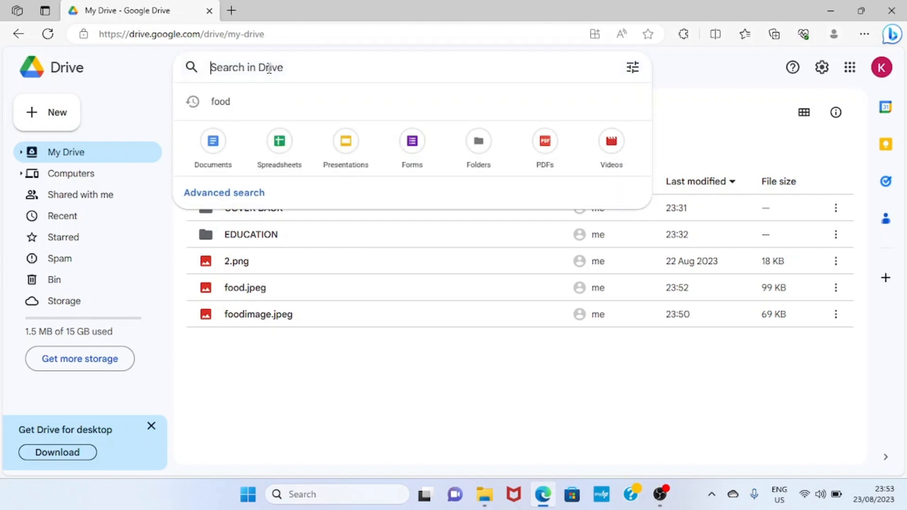
type("f")
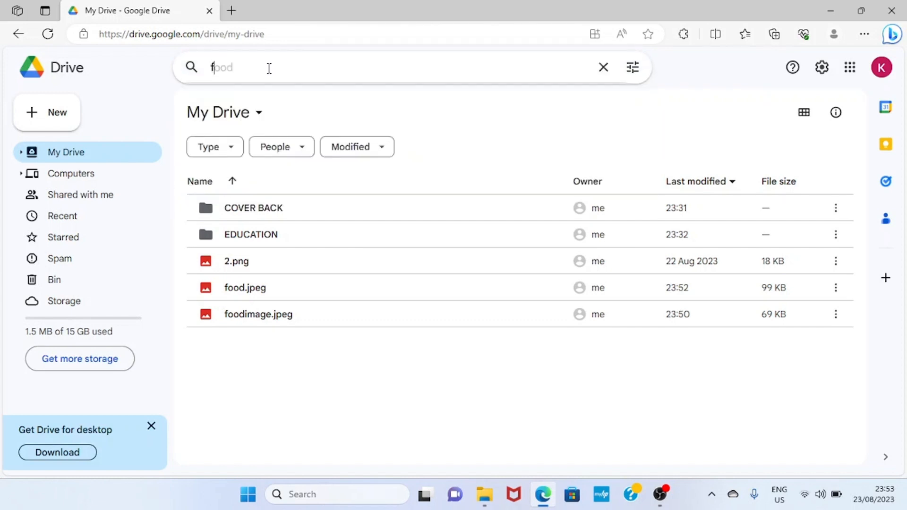
type("ood")
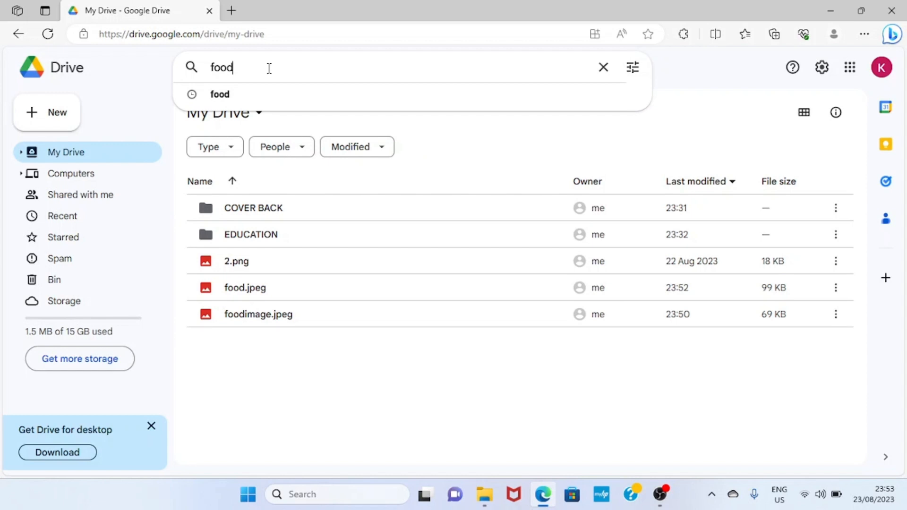
key("Return")
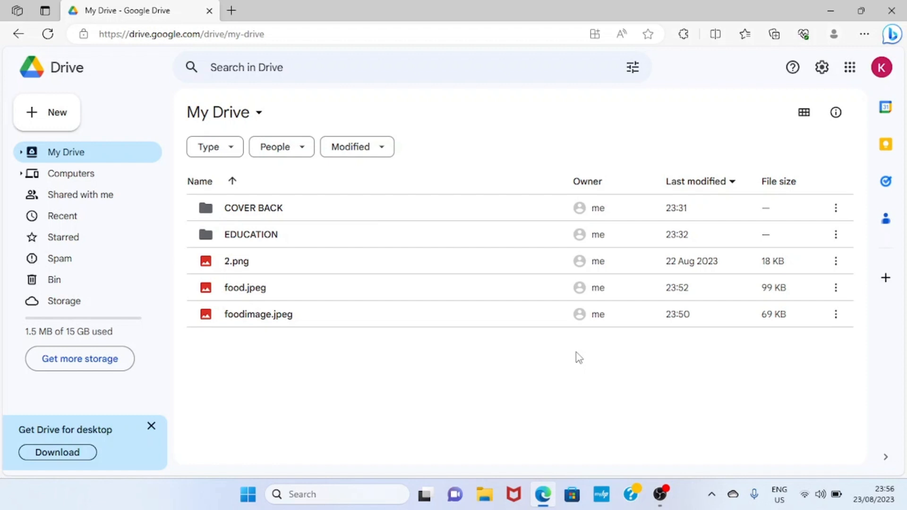
- Open the Drive settings and look over the general options down to the language and privacy sections
left_click(826, 70)
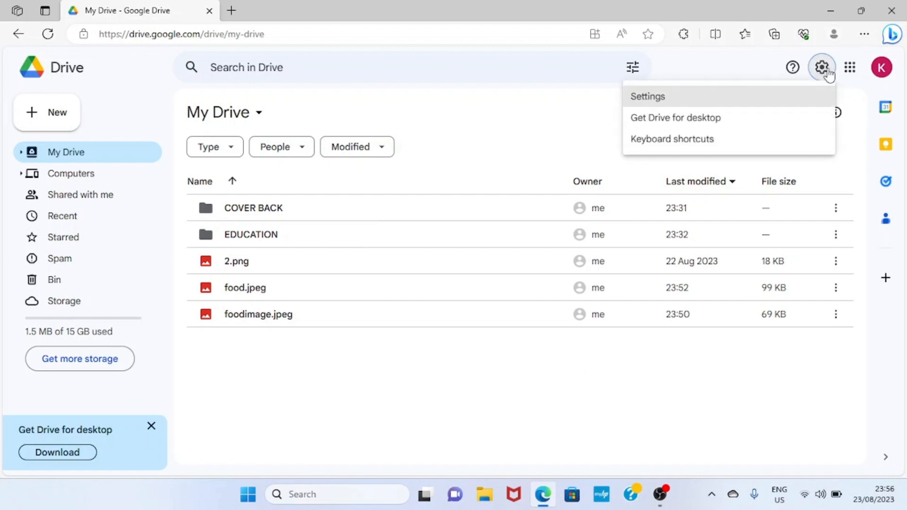
left_click(682, 100)
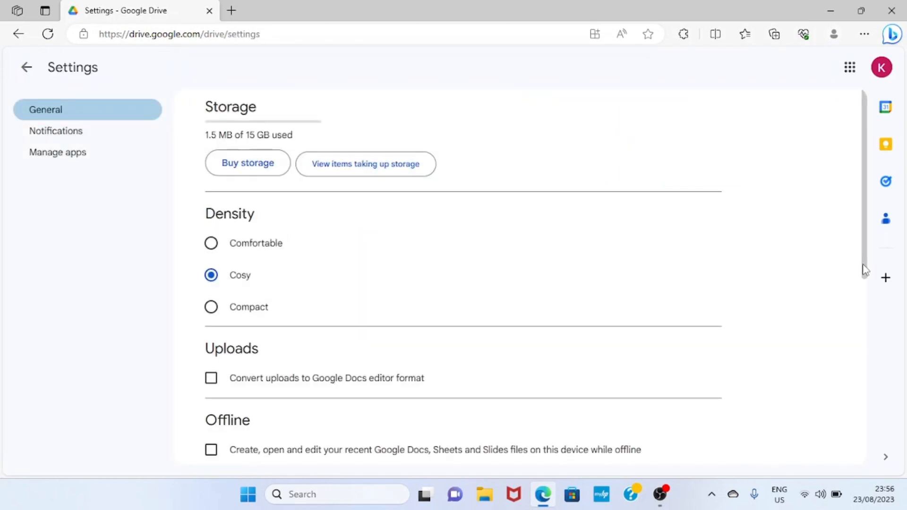
left_click_drag(865, 269, 906, 455)
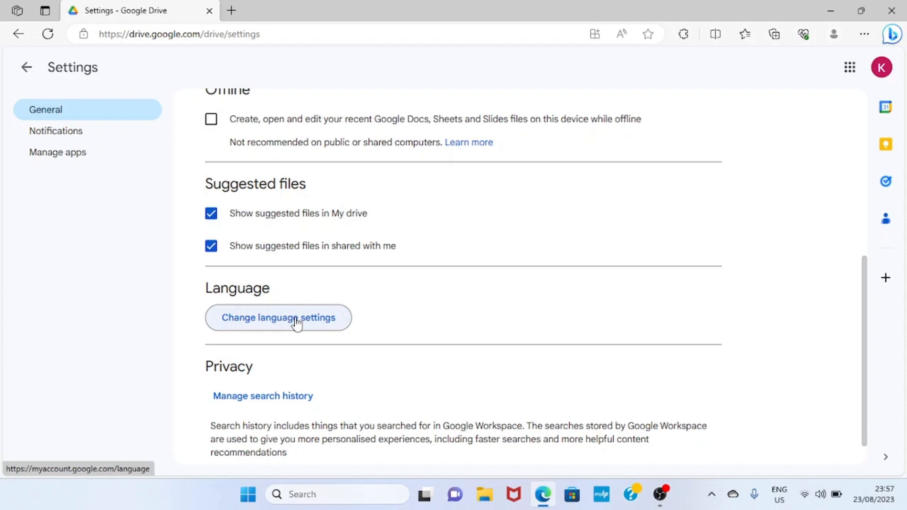
- Leave the settings, add food.jpeg in My Drive to the starred files, and open the Starred list
left_click(28, 70)
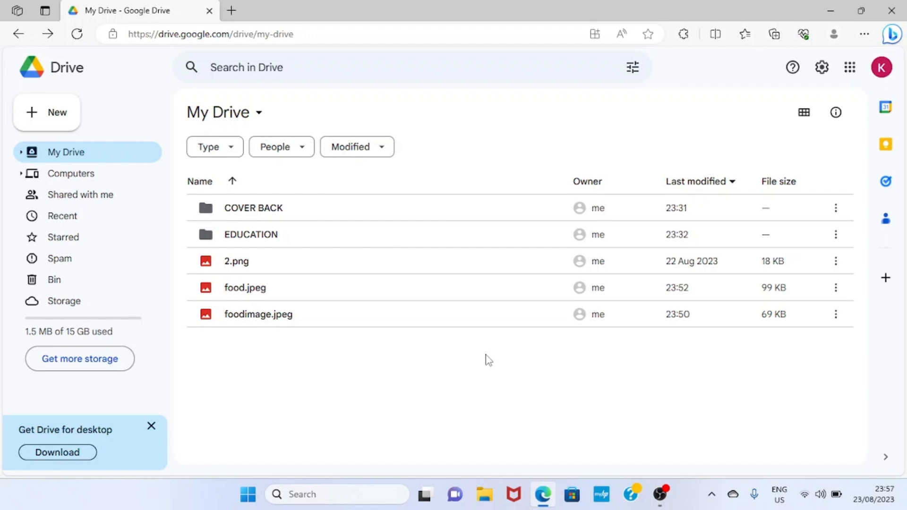
left_click(837, 290)
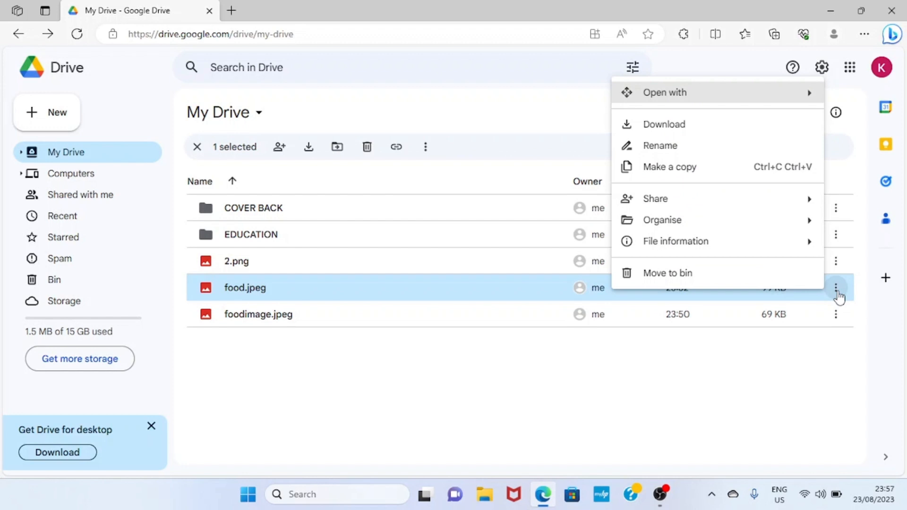
mouse_move(793, 225)
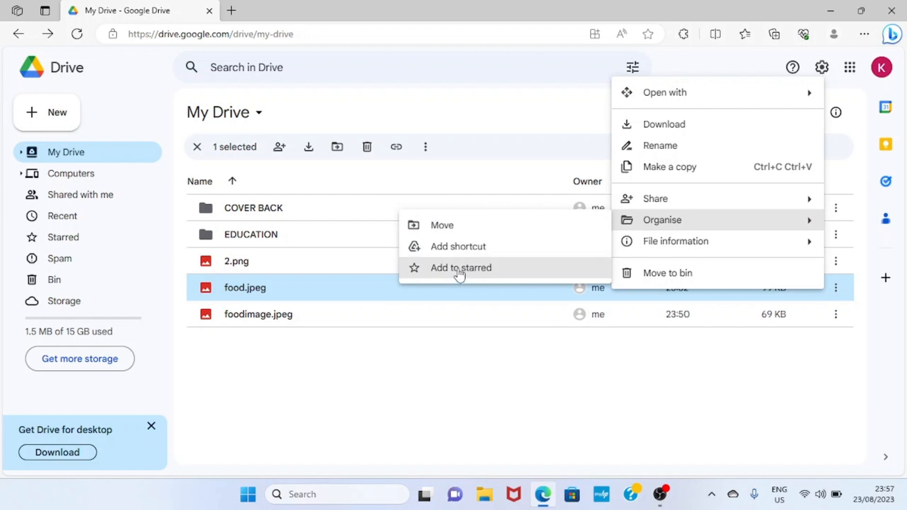
left_click(481, 276)
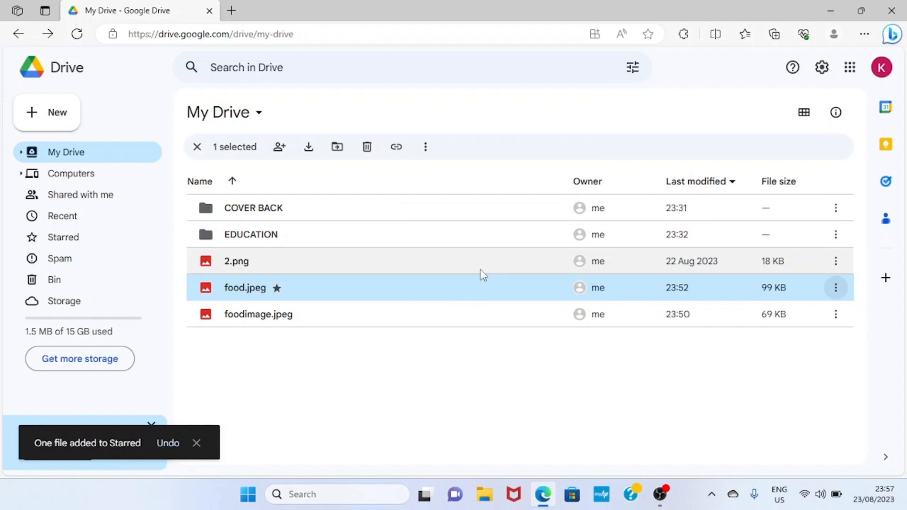
left_click(78, 246)
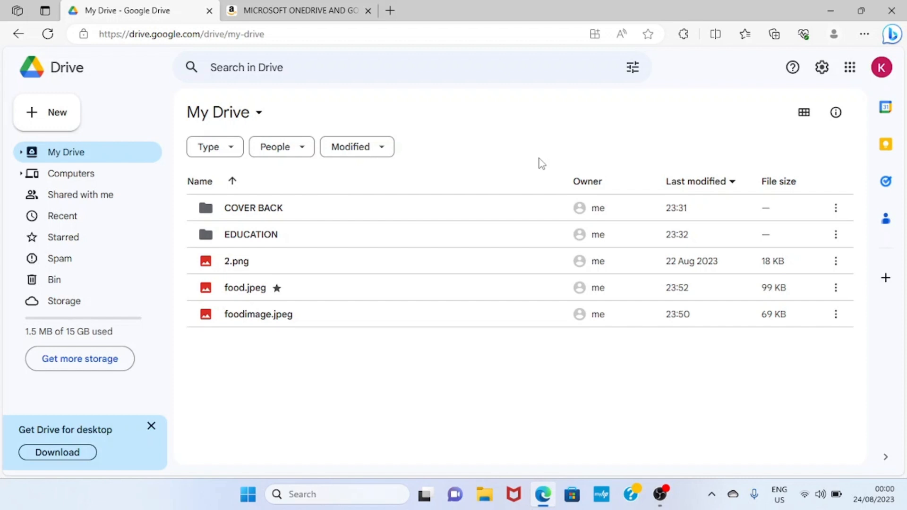
- Switch to the Amazon page for the OneDrive and Google Drive beginners' book to view its rating, and minimise the browser
left_click(284, 9)
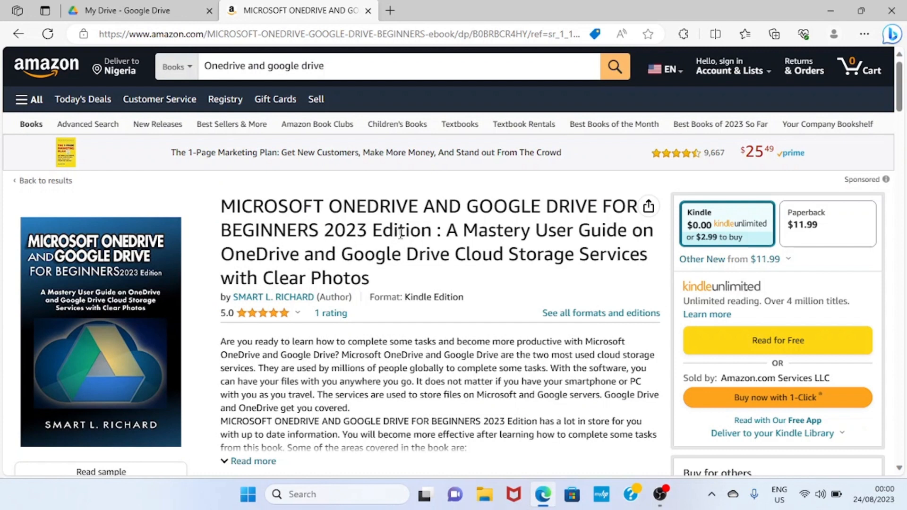
left_click(263, 314)
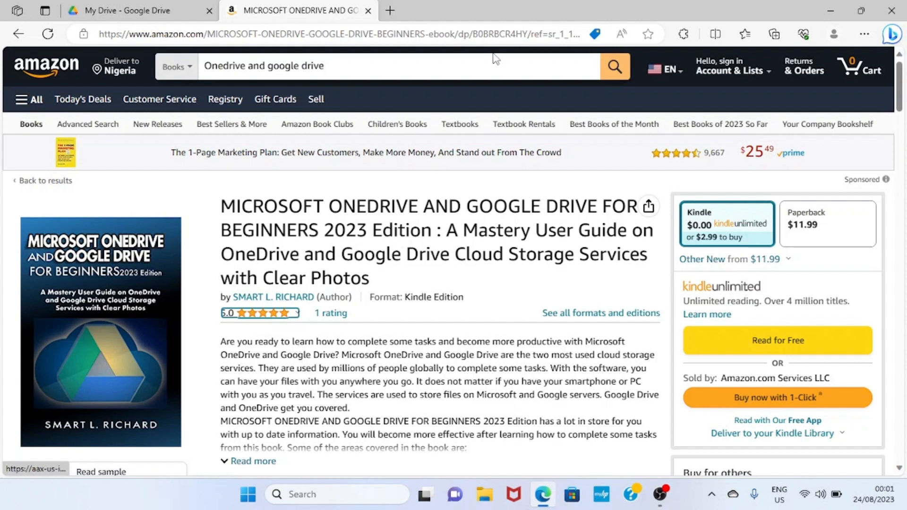
left_click(833, 10)
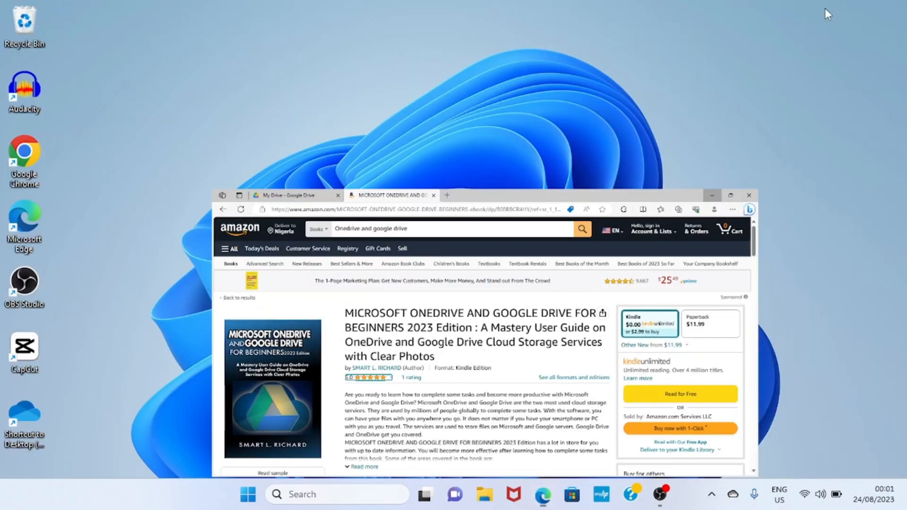